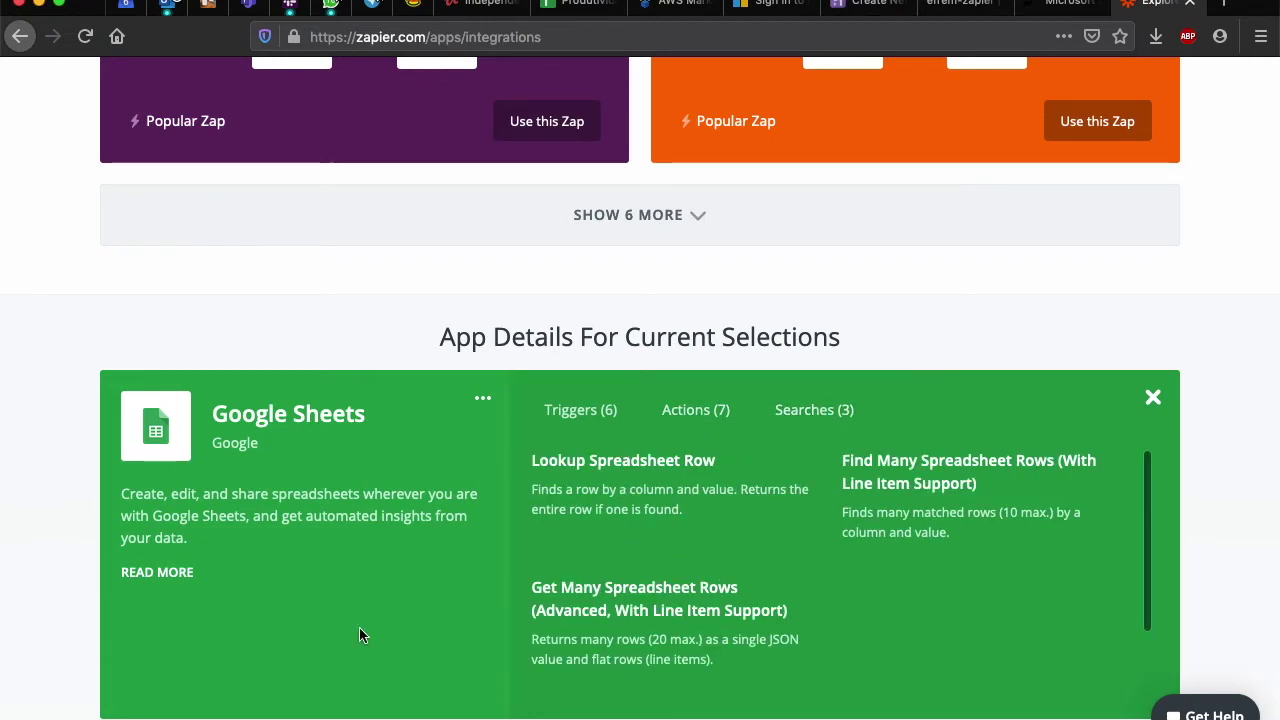
Step: Review the Google Sheets, JotForm and Slack app details, including the Slack triggers, on the Explore page
{"action": "scroll", "coordinate": [360, 634], "scroll_direction": "down", "scroll_amount": 5}
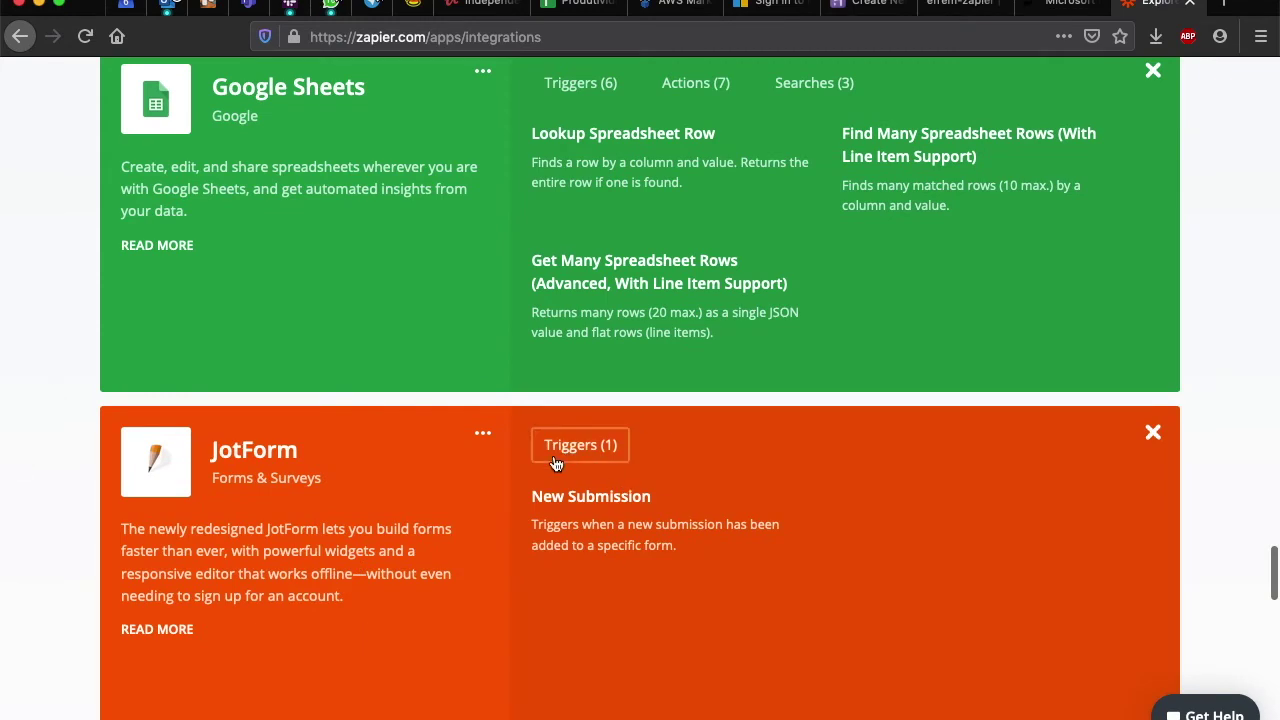
{"action": "scroll", "coordinate": [580, 535], "scroll_direction": "down", "scroll_amount": 6}
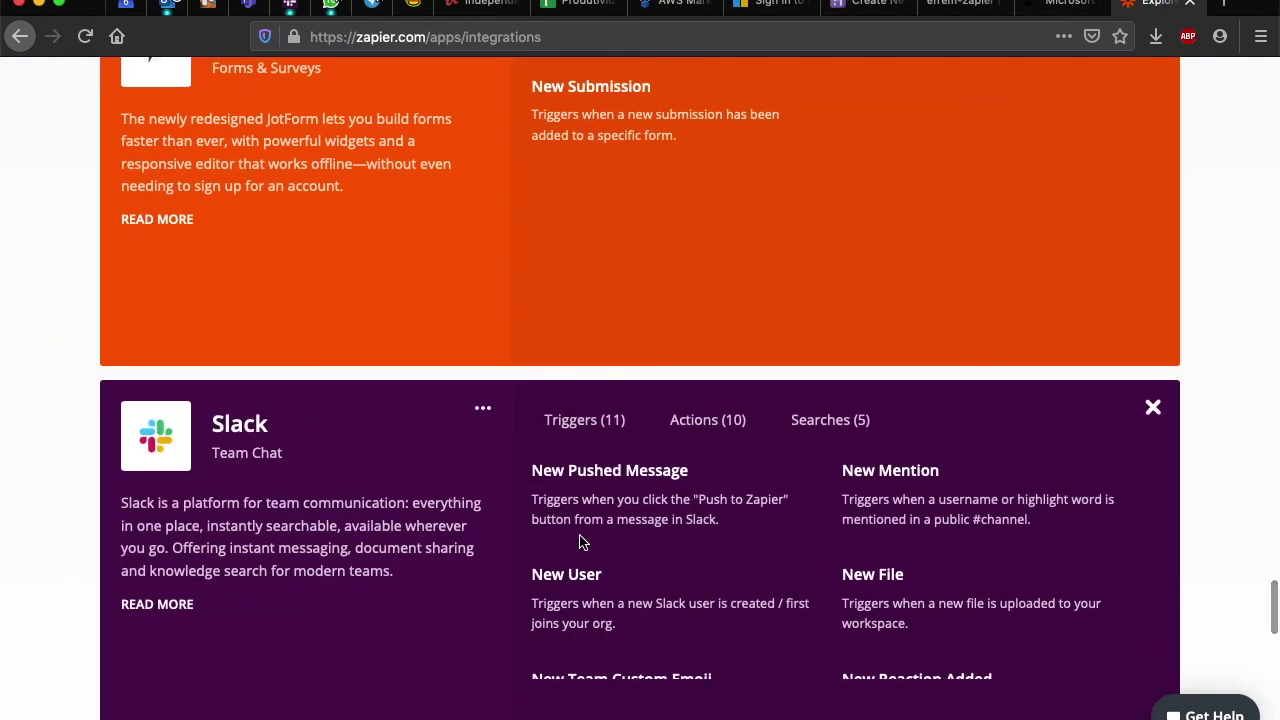
{"action": "scroll", "coordinate": [406, 506], "scroll_direction": "down", "scroll_amount": 2}
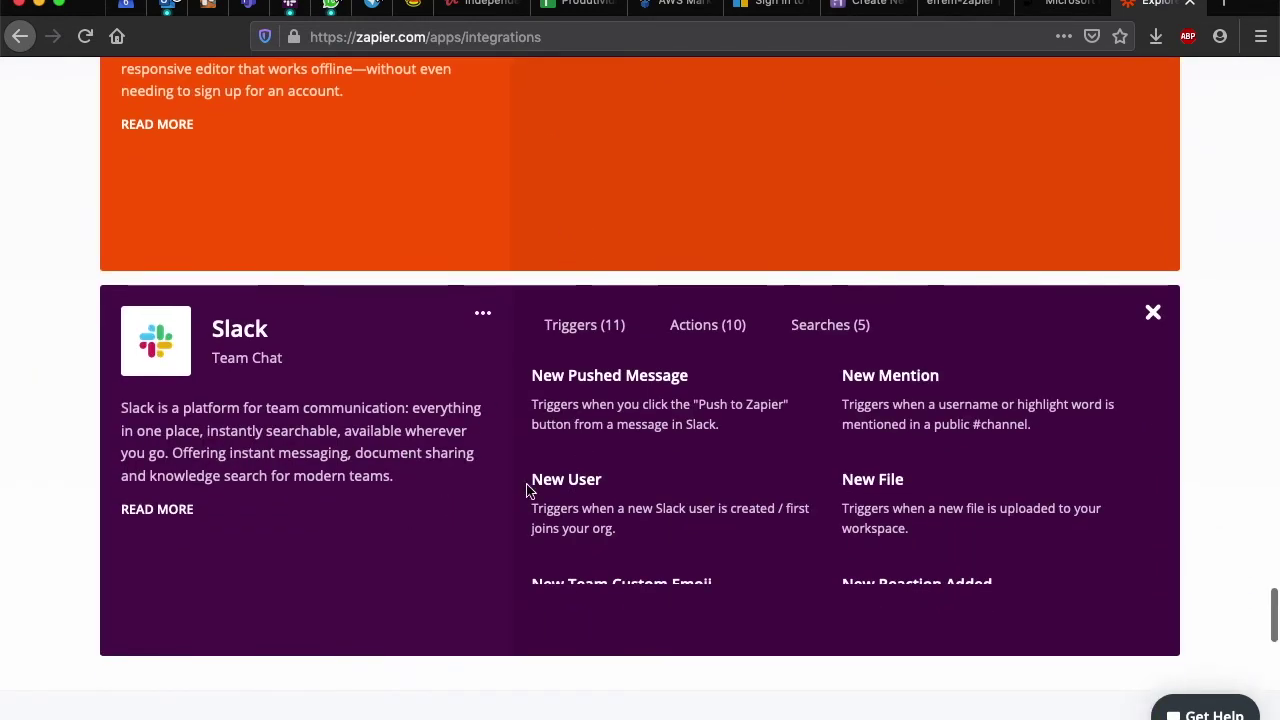
{"action": "scroll", "coordinate": [840, 427], "scroll_direction": "down", "scroll_amount": 8}
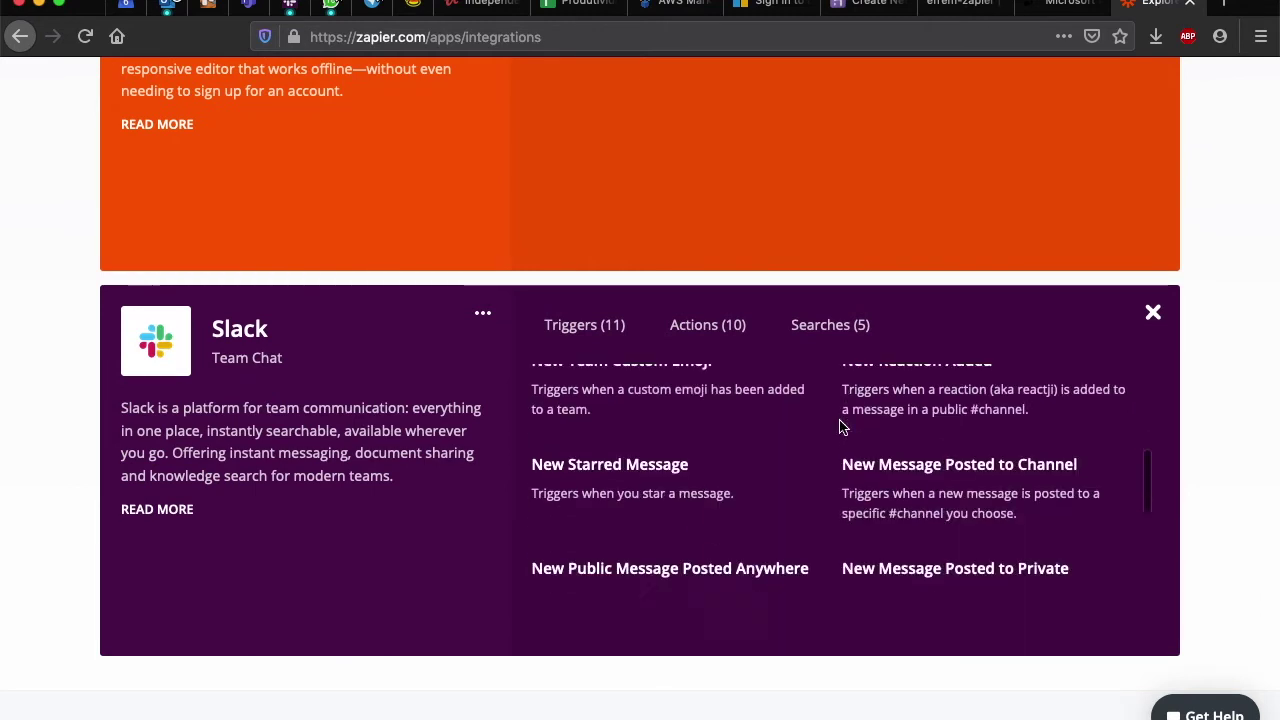
Step: Show the available Slack actions and the available Slack searches in the app details
{"action": "left_click", "coordinate": [737, 326]}
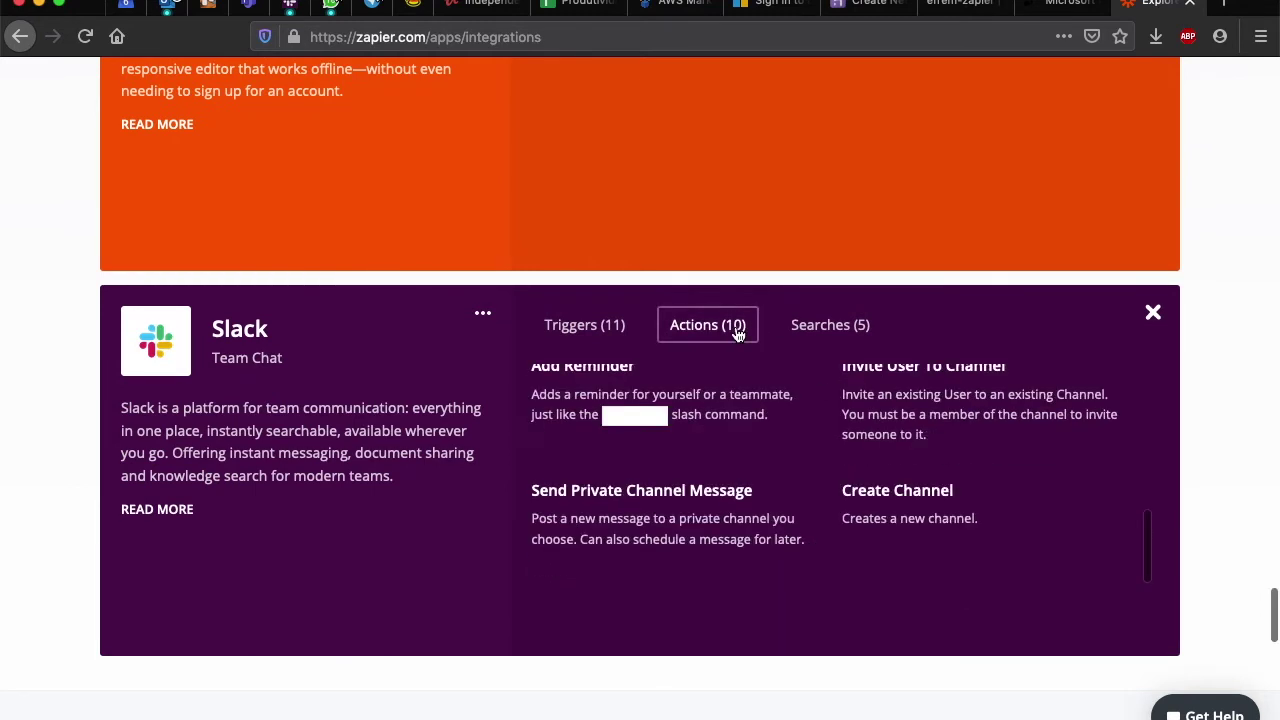
{"action": "scroll", "coordinate": [714, 512], "scroll_direction": "down", "scroll_amount": 3}
{"action": "scroll", "coordinate": [714, 515], "scroll_direction": "up", "scroll_amount": 8}
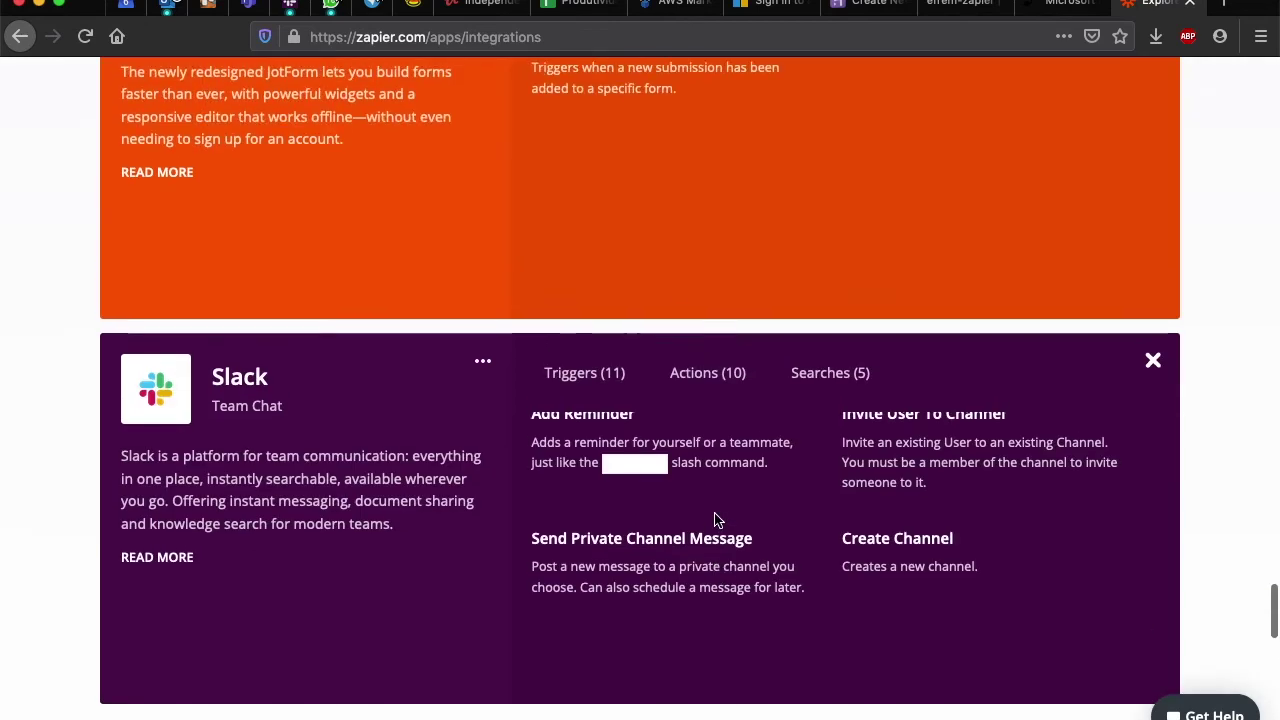
{"action": "left_click", "coordinate": [826, 372]}
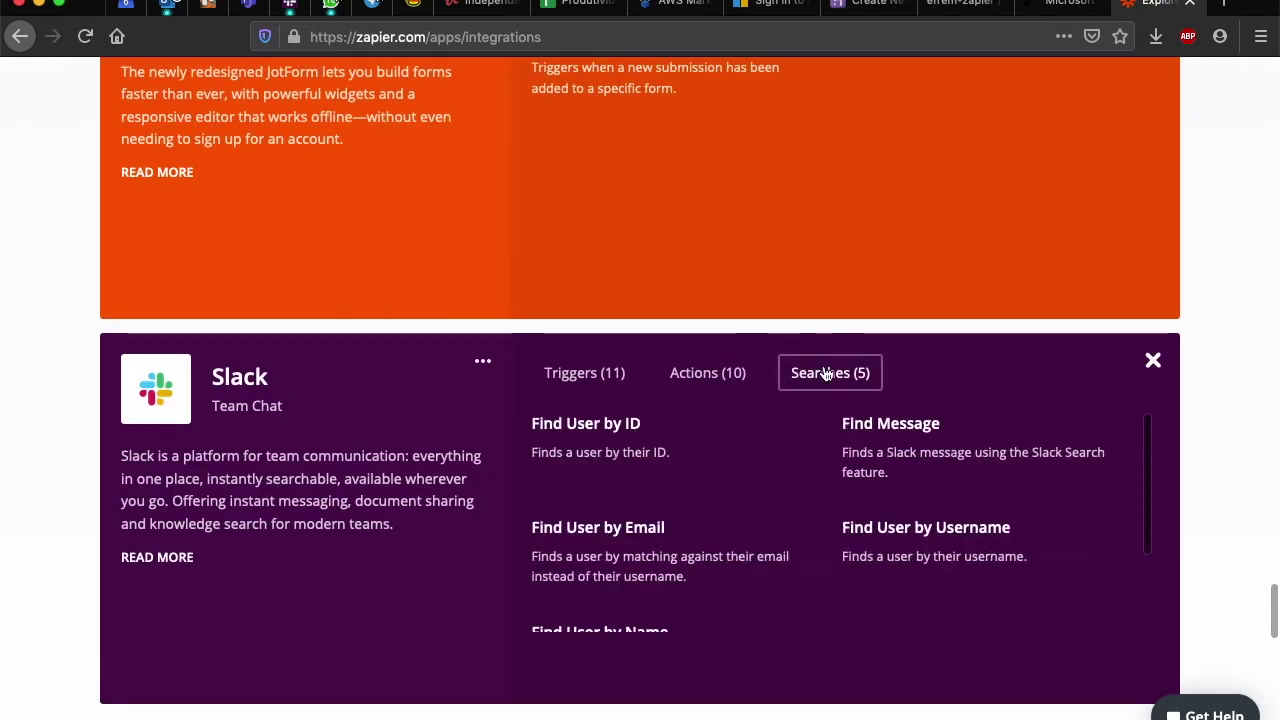
{"action": "scroll", "coordinate": [207, 508], "scroll_direction": "down", "scroll_amount": 6}
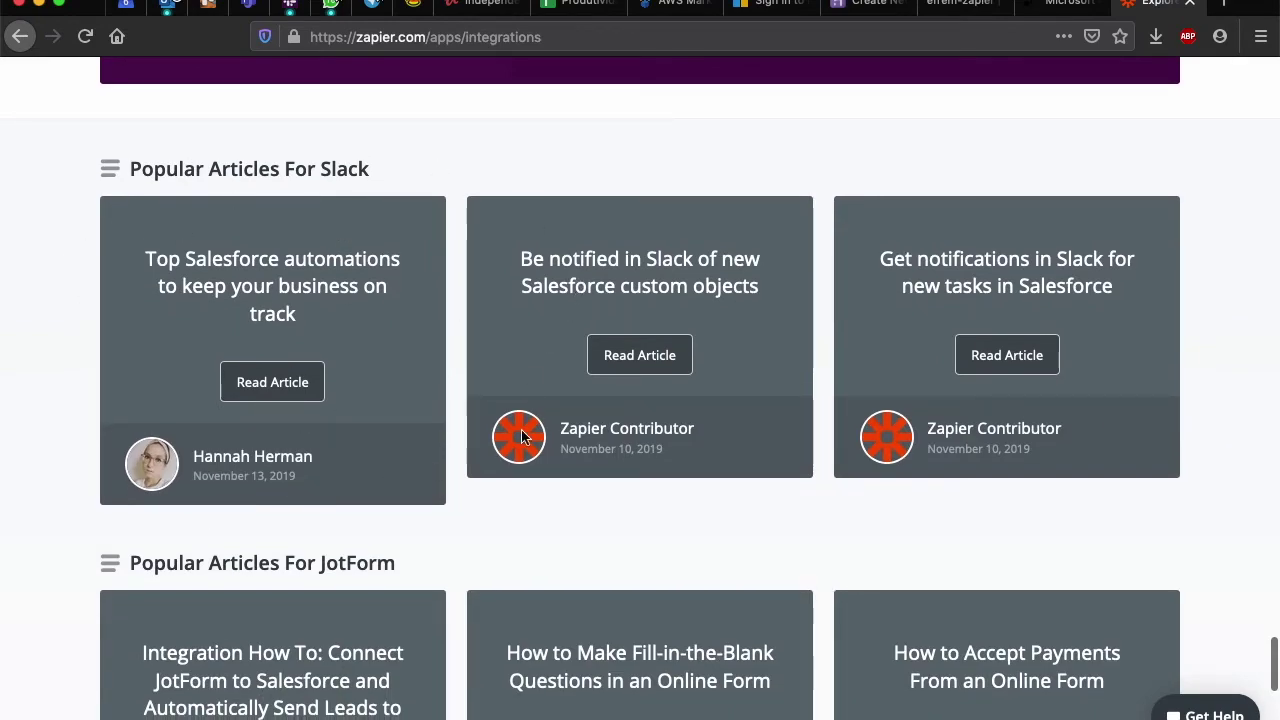
Step: Open the "Criar board de seleção" Zap from My Zaps
{"action": "scroll", "coordinate": [300, 450], "scroll_direction": "down", "scroll_amount": 8}
{"action": "scroll", "coordinate": [300, 450], "scroll_direction": "up", "scroll_amount": 20}
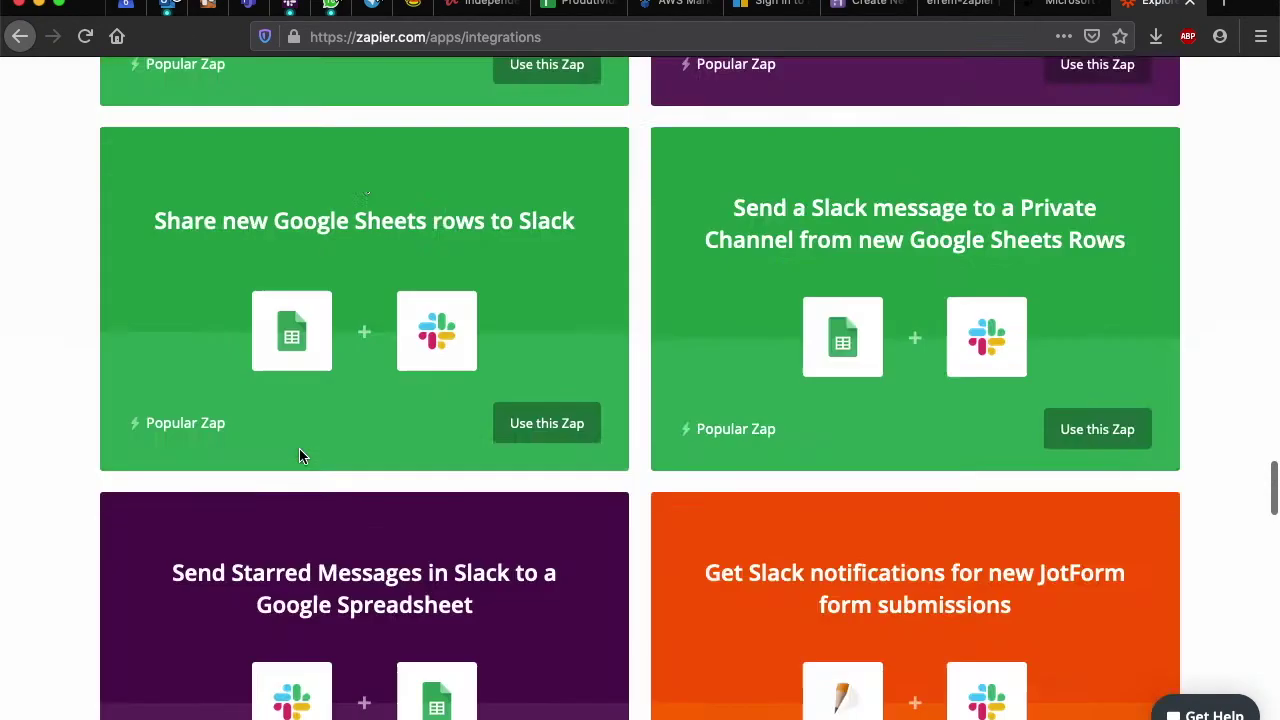
{"action": "scroll", "coordinate": [299, 456], "scroll_direction": "up", "scroll_amount": 10}
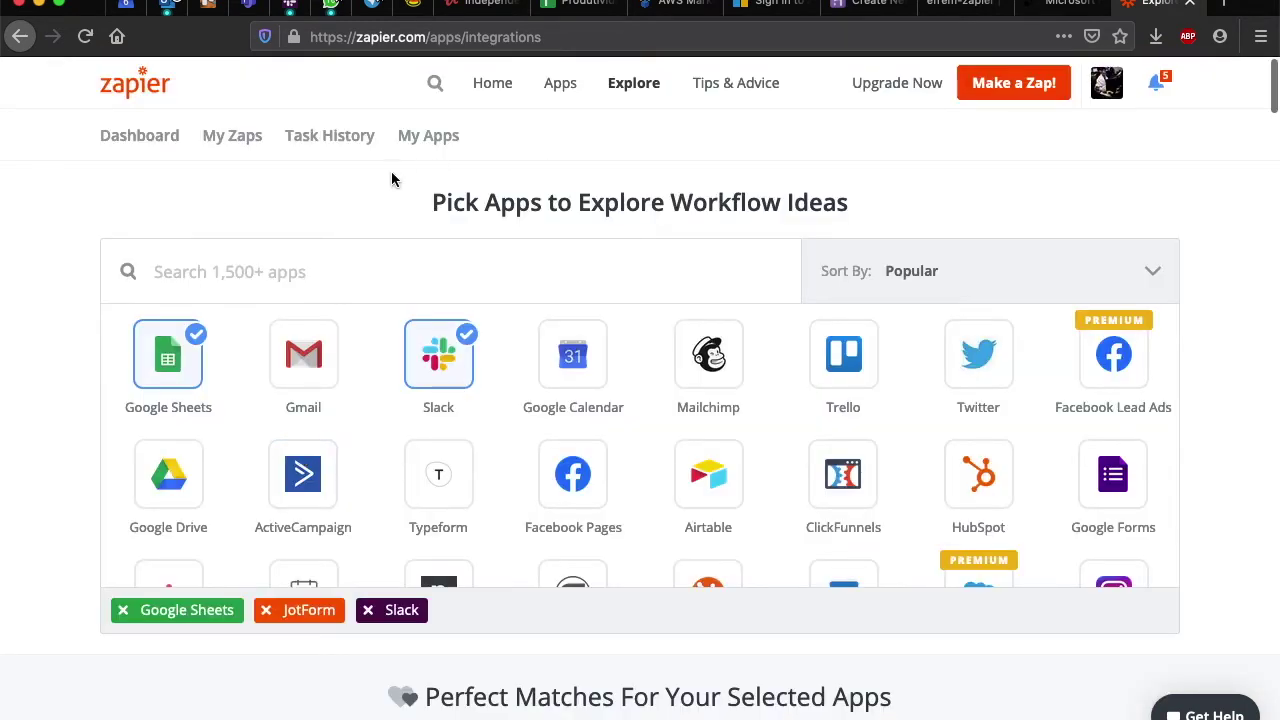
{"action": "left_click", "coordinate": [220, 136]}
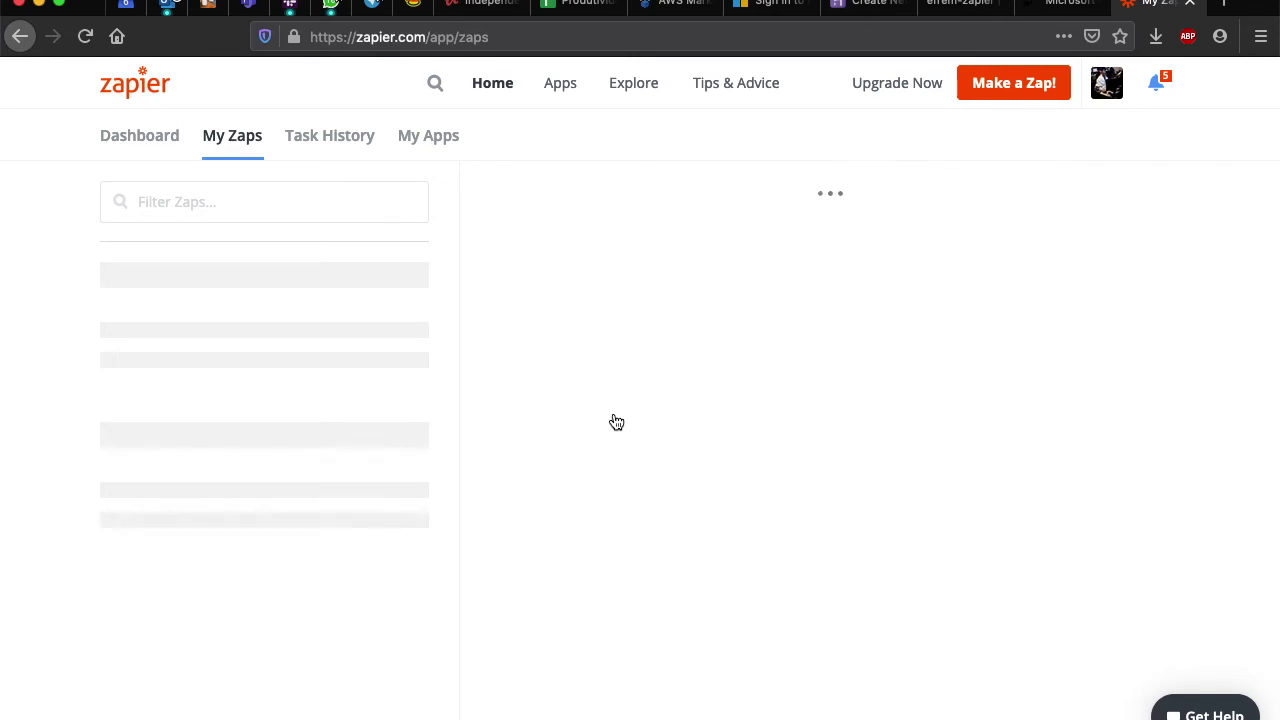
{"action": "scroll", "coordinate": [616, 422], "scroll_direction": "down", "scroll_amount": 5}
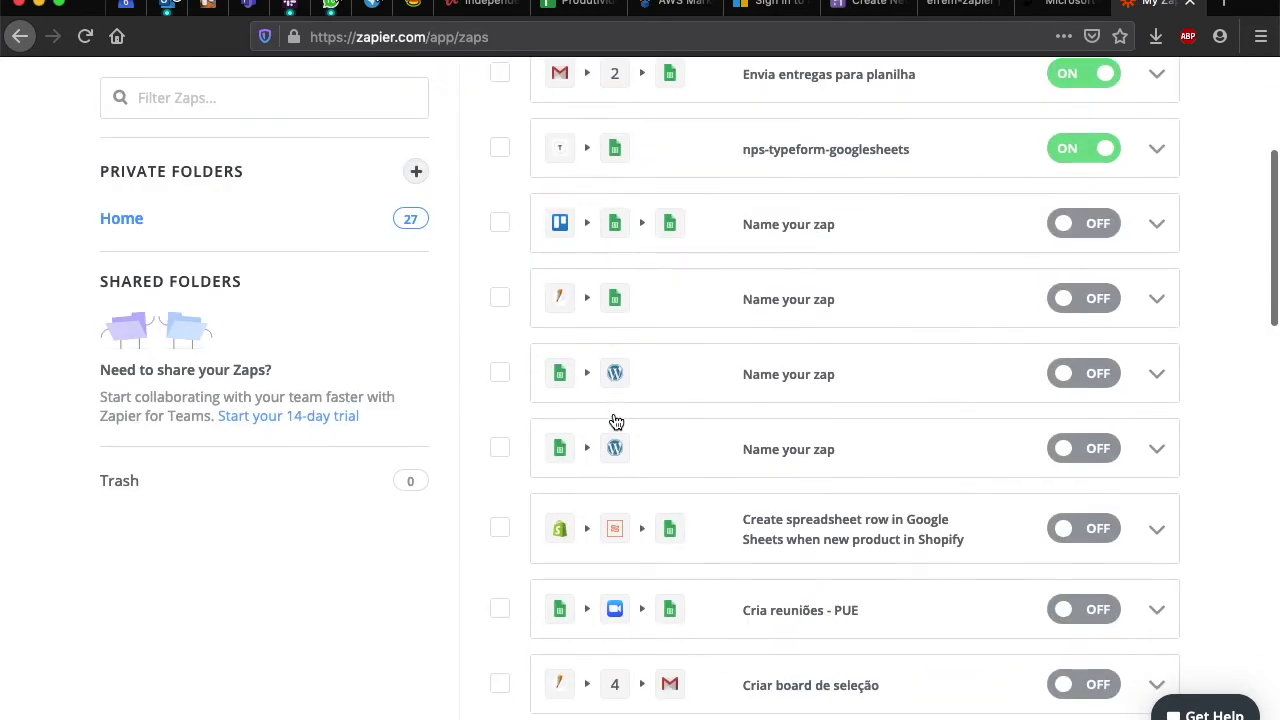
{"action": "scroll", "coordinate": [616, 422], "scroll_direction": "down", "scroll_amount": 3}
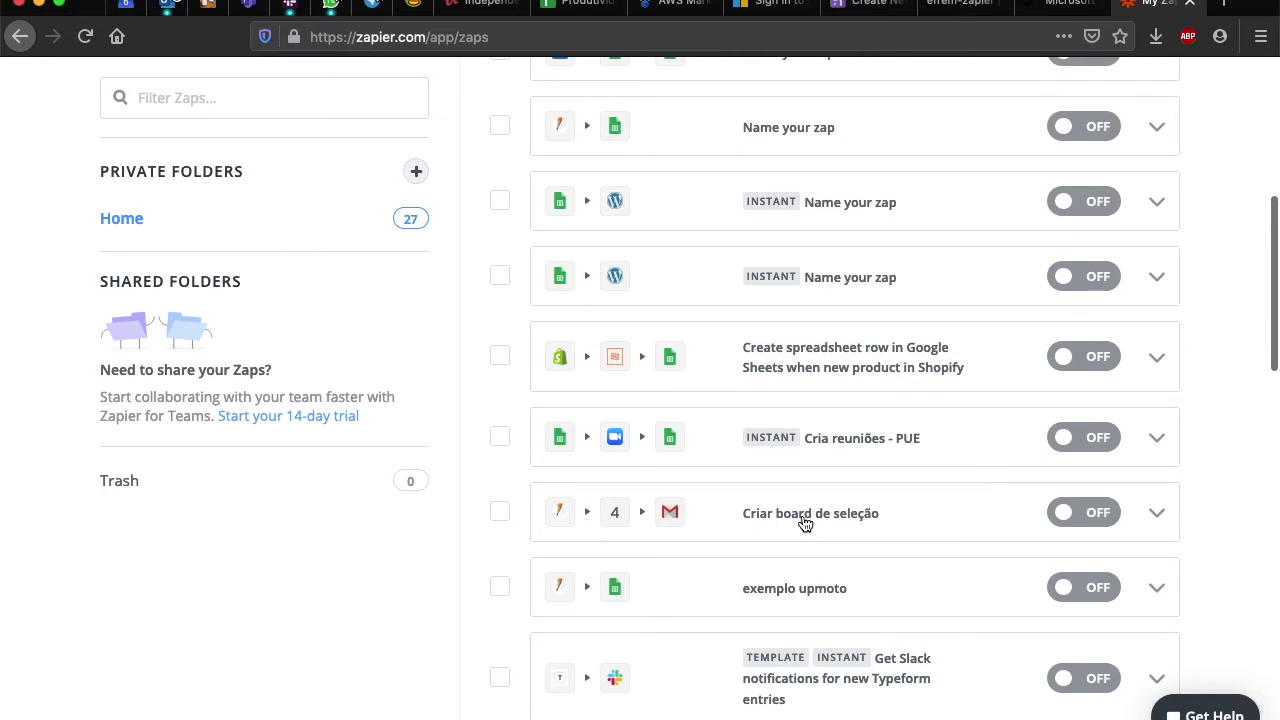
{"action": "left_click", "coordinate": [805, 524]}
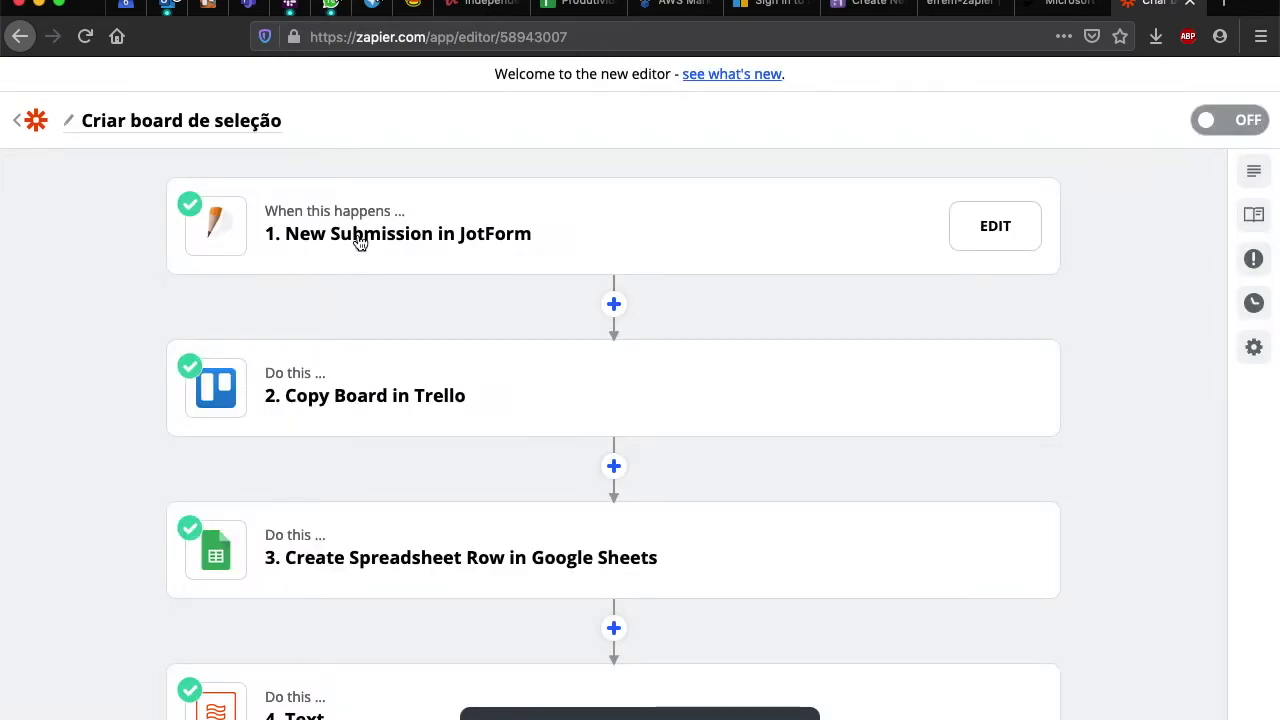
Step: Expand the JotForm trigger step and inspect its app and trigger event options
{"action": "left_click", "coordinate": [360, 244]}
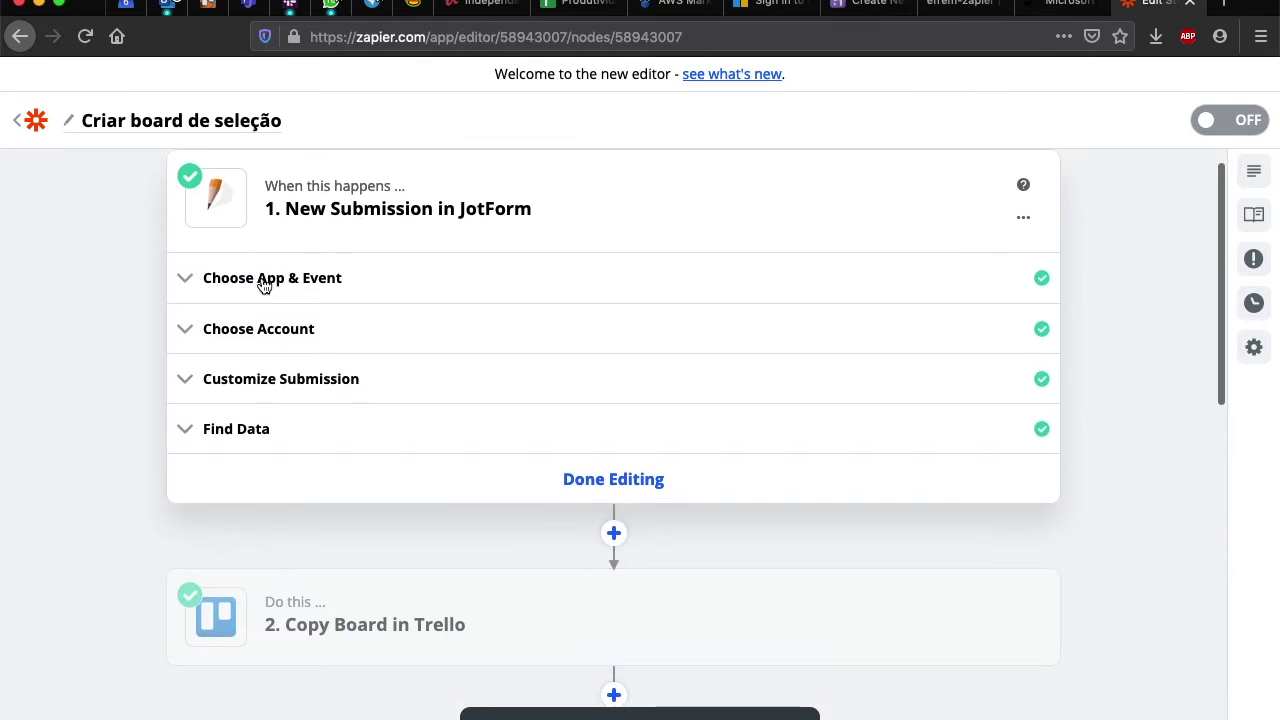
{"action": "left_click", "coordinate": [264, 284]}
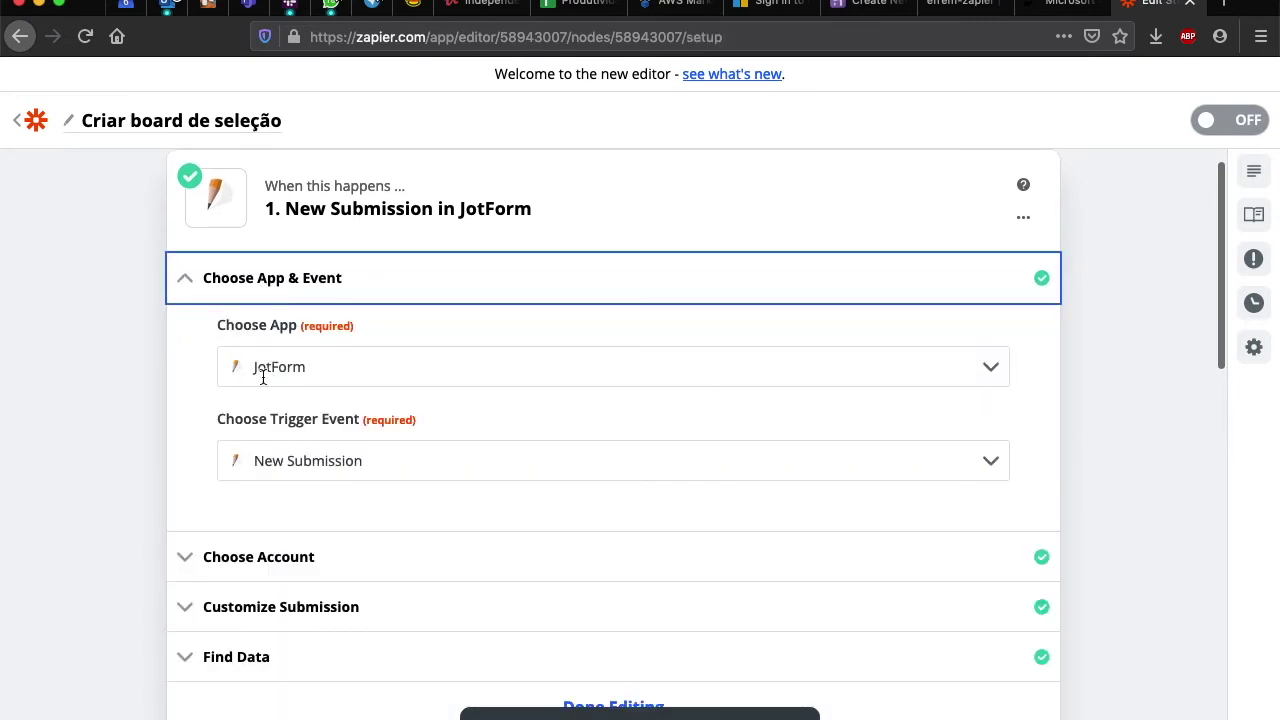
{"action": "left_click", "coordinate": [357, 464]}
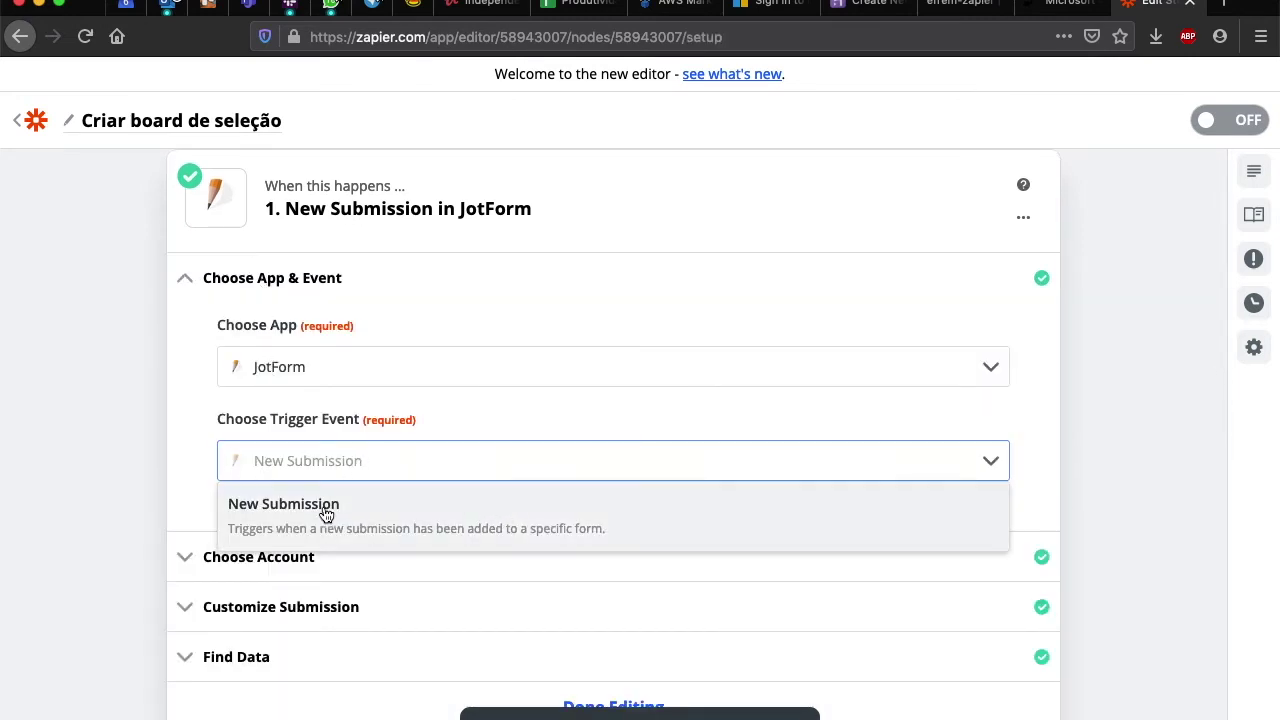
{"action": "left_click", "coordinate": [141, 533]}
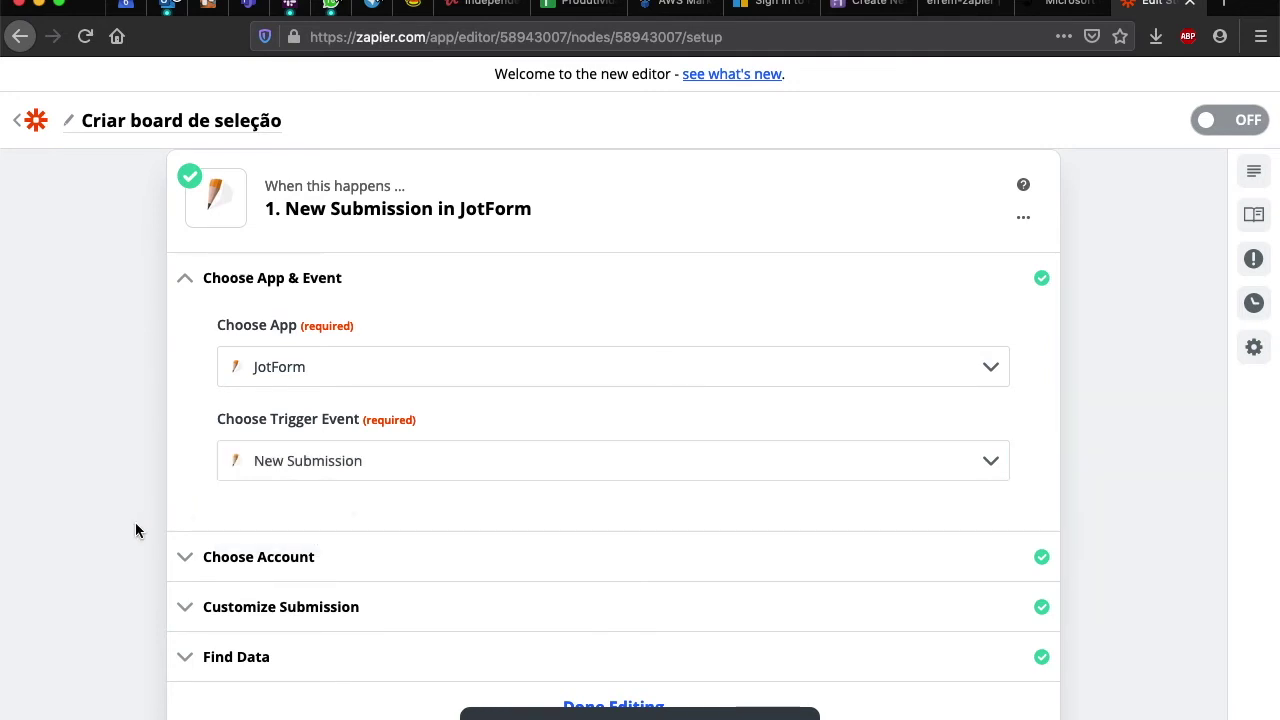
Step: Check the JotForm account and the form chosen under Customize Submission for the trigger
{"action": "left_click", "coordinate": [236, 565]}
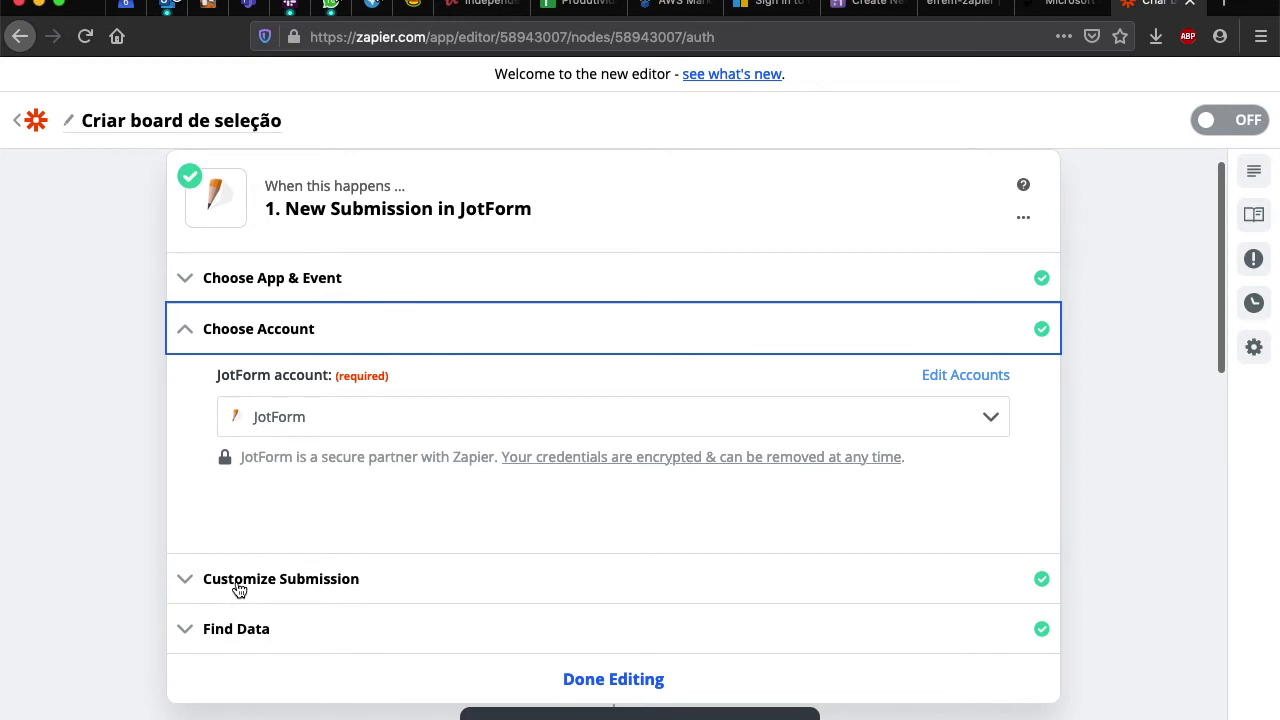
{"action": "left_click", "coordinate": [214, 570]}
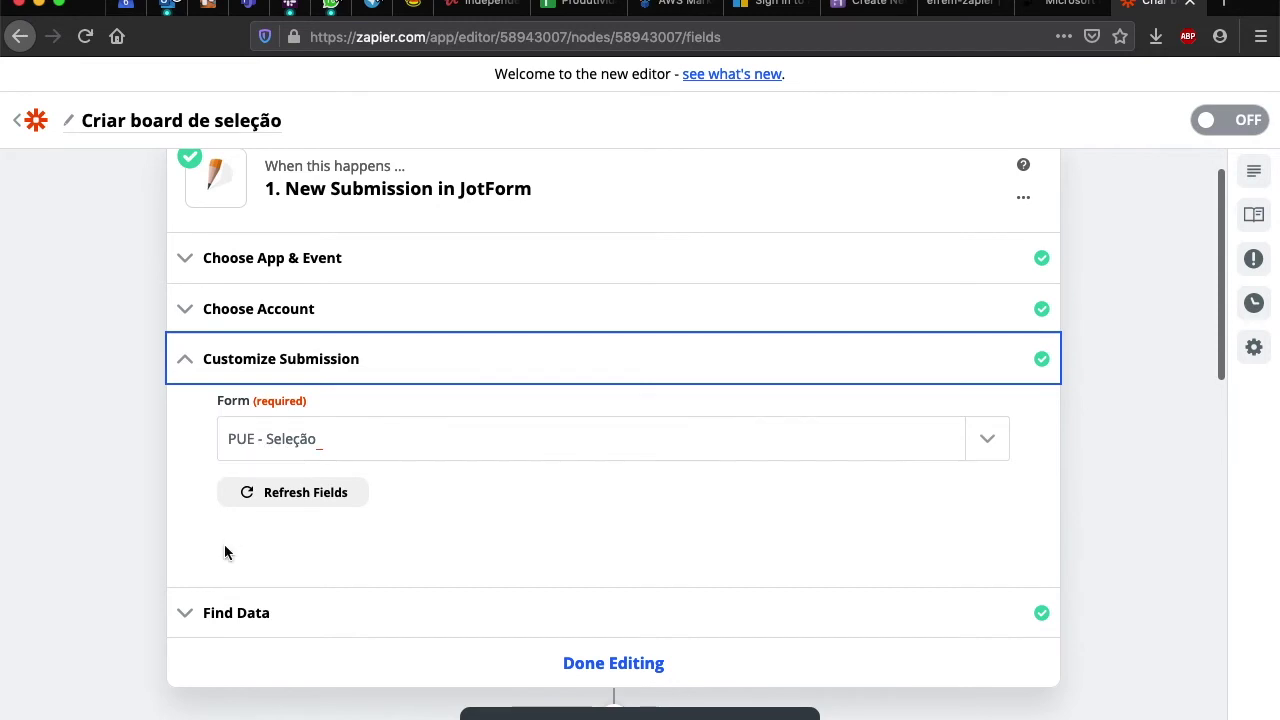
{"action": "scroll", "coordinate": [224, 548], "scroll_direction": "down", "scroll_amount": 3}
{"action": "left_click", "coordinate": [224, 513]}
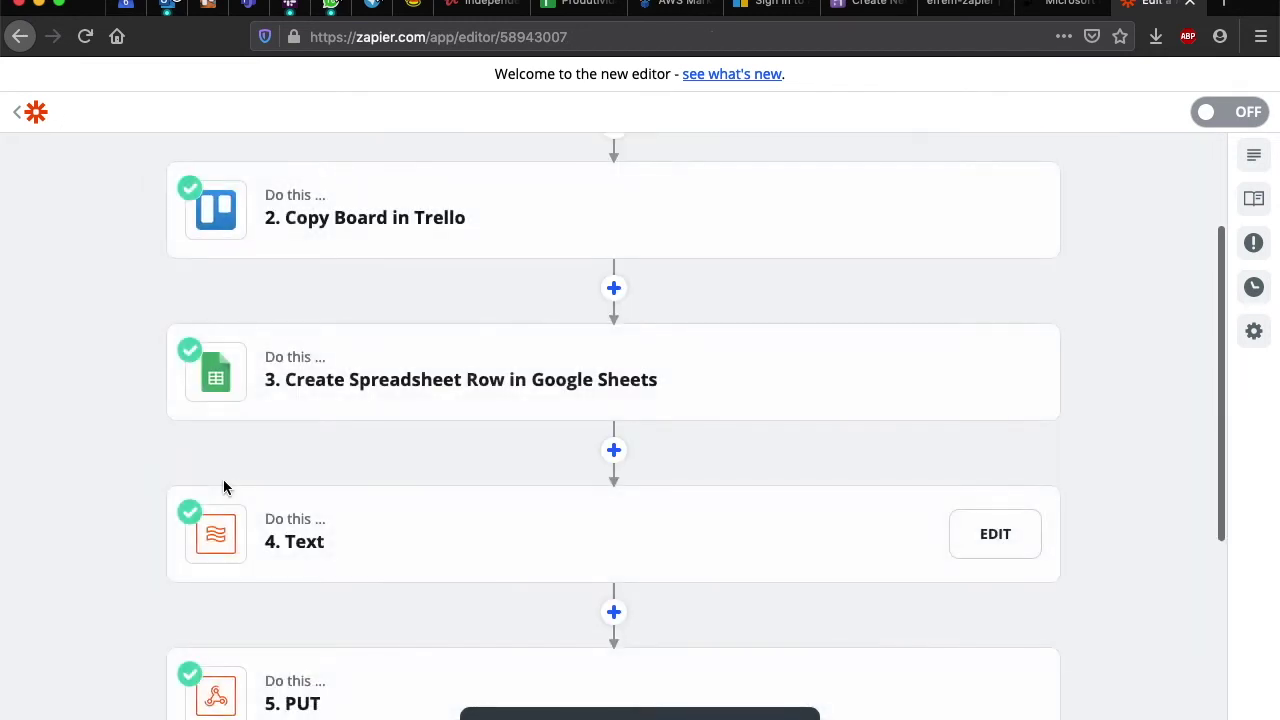
{"action": "scroll", "coordinate": [193, 418], "scroll_direction": "up", "scroll_amount": 2}
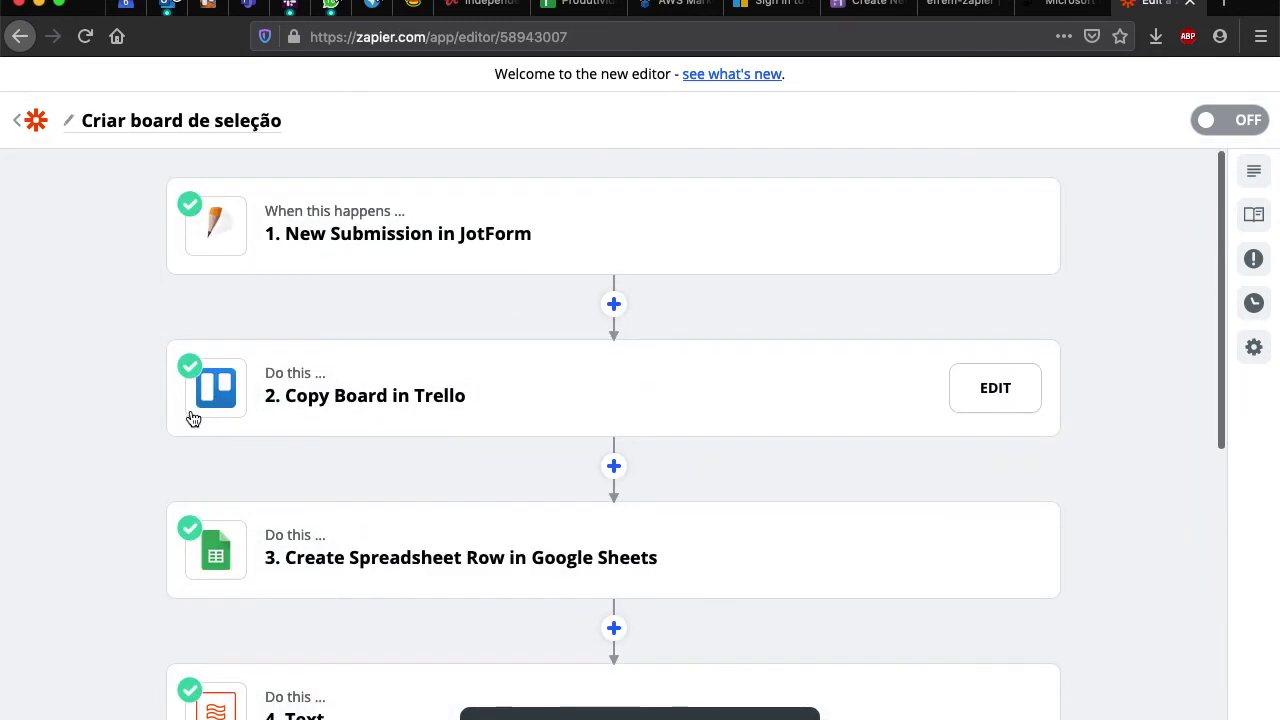
Step: Reopen the JotForm trigger and examine the fields of the Submission C sample under Find Data
{"action": "left_click", "coordinate": [339, 227]}
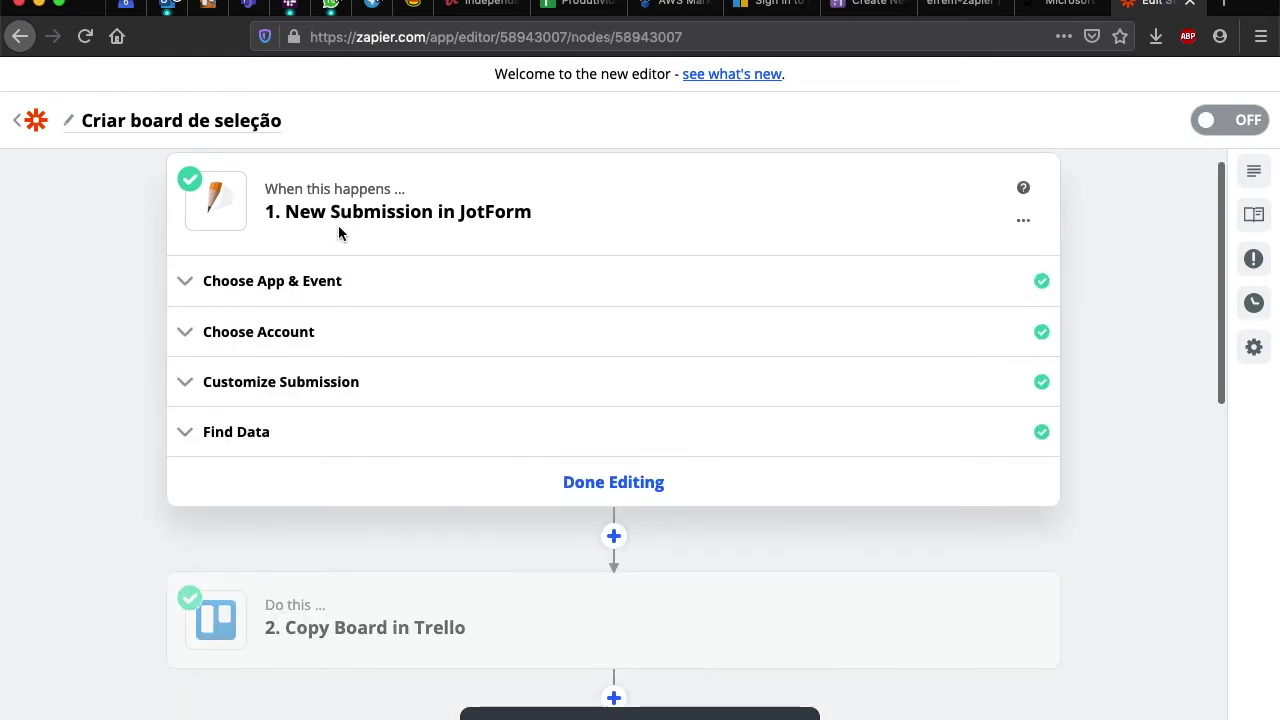
{"action": "left_click", "coordinate": [251, 432]}
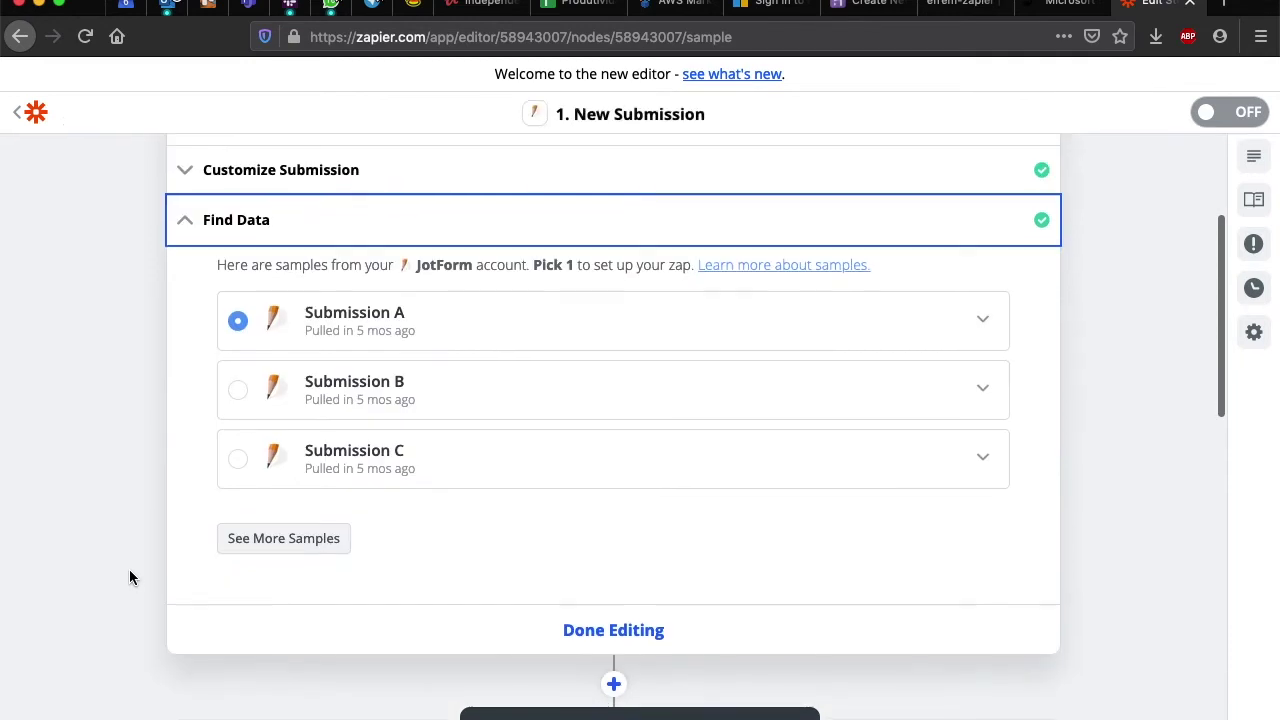
{"action": "left_click", "coordinate": [318, 457]}
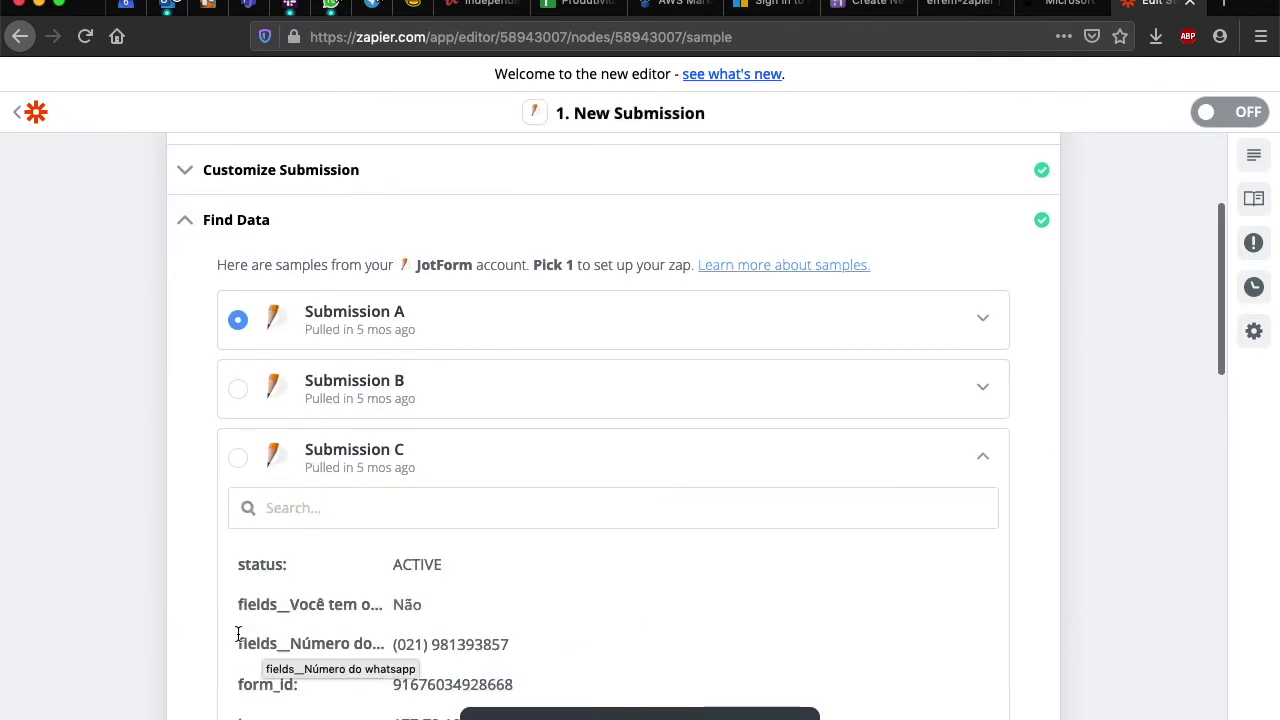
{"action": "scroll", "coordinate": [190, 632], "scroll_direction": "down", "scroll_amount": 5}
{"action": "scroll", "coordinate": [417, 395], "scroll_direction": "down", "scroll_amount": 1}
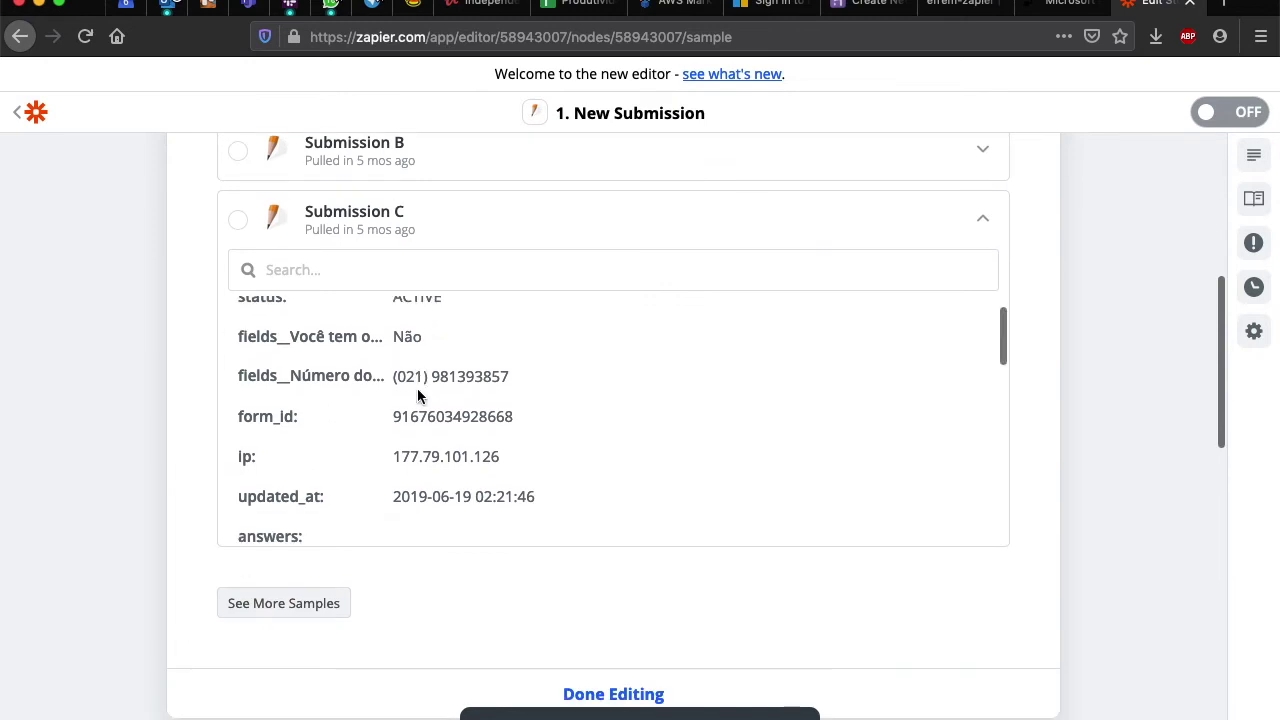
{"action": "scroll", "coordinate": [418, 392], "scroll_direction": "down", "scroll_amount": 2}
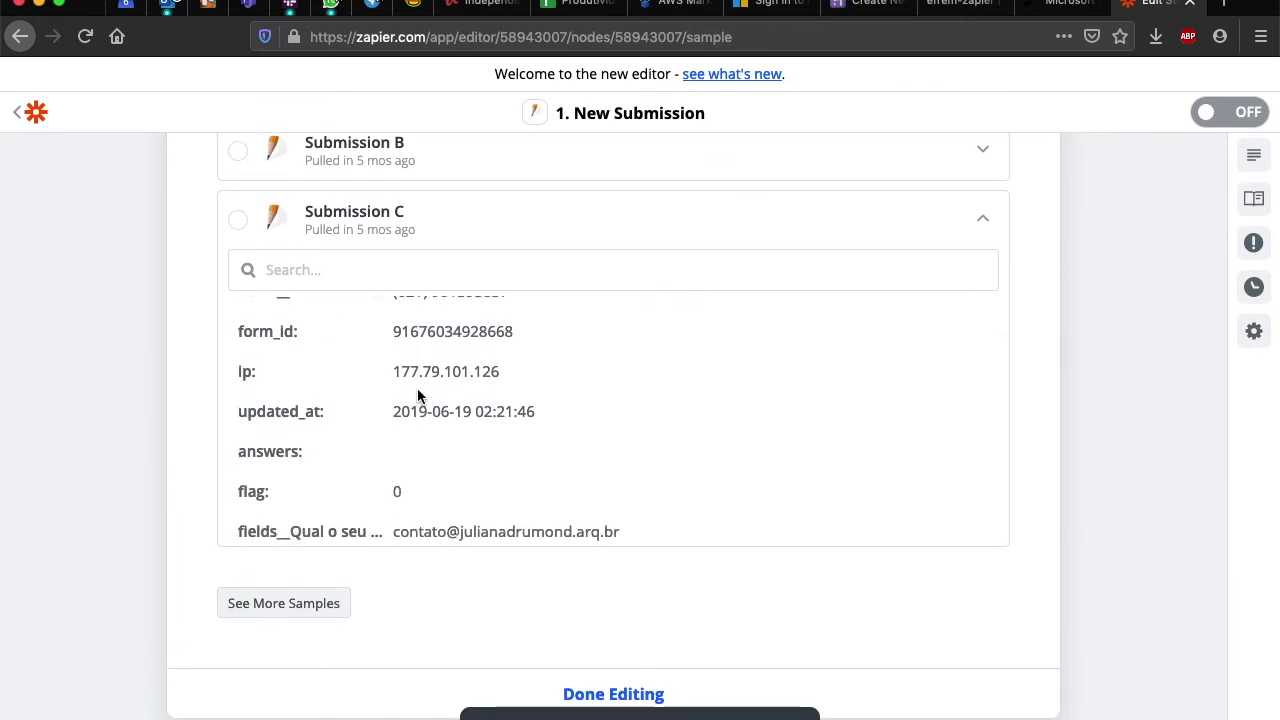
{"action": "scroll", "coordinate": [417, 390], "scroll_direction": "down", "scroll_amount": 7}
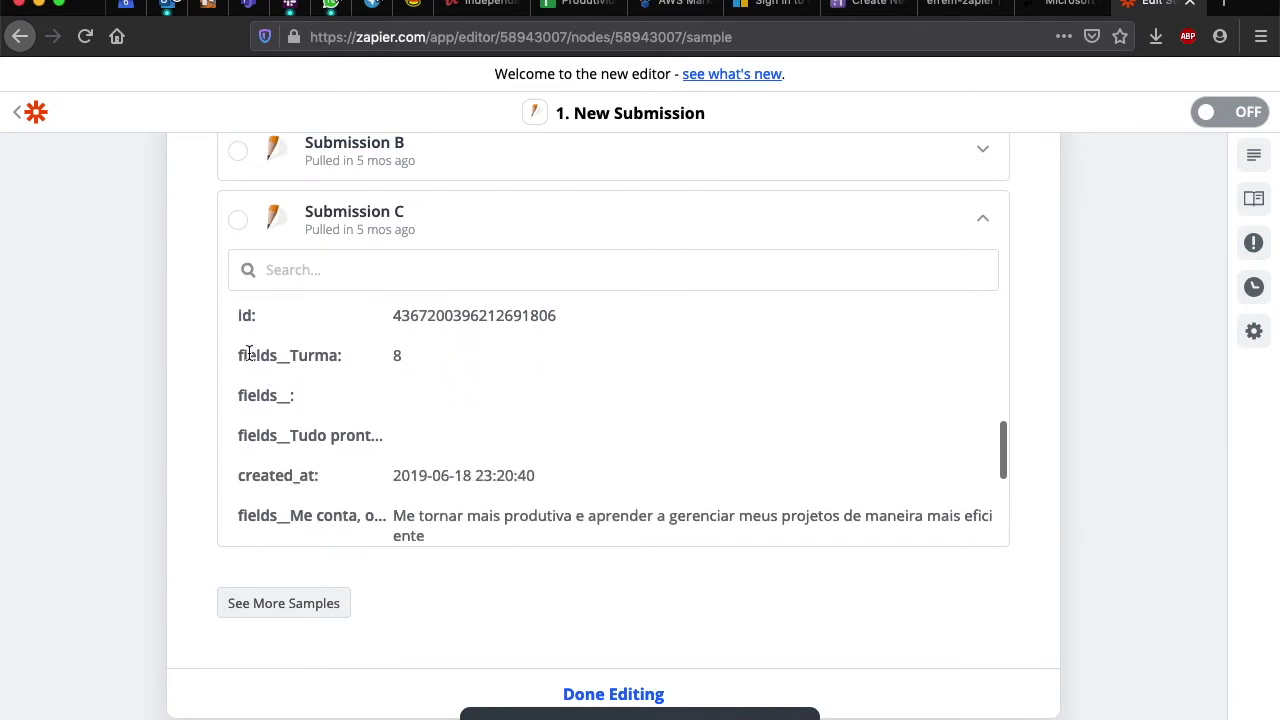
{"action": "scroll", "coordinate": [423, 460], "scroll_direction": "down", "scroll_amount": 6}
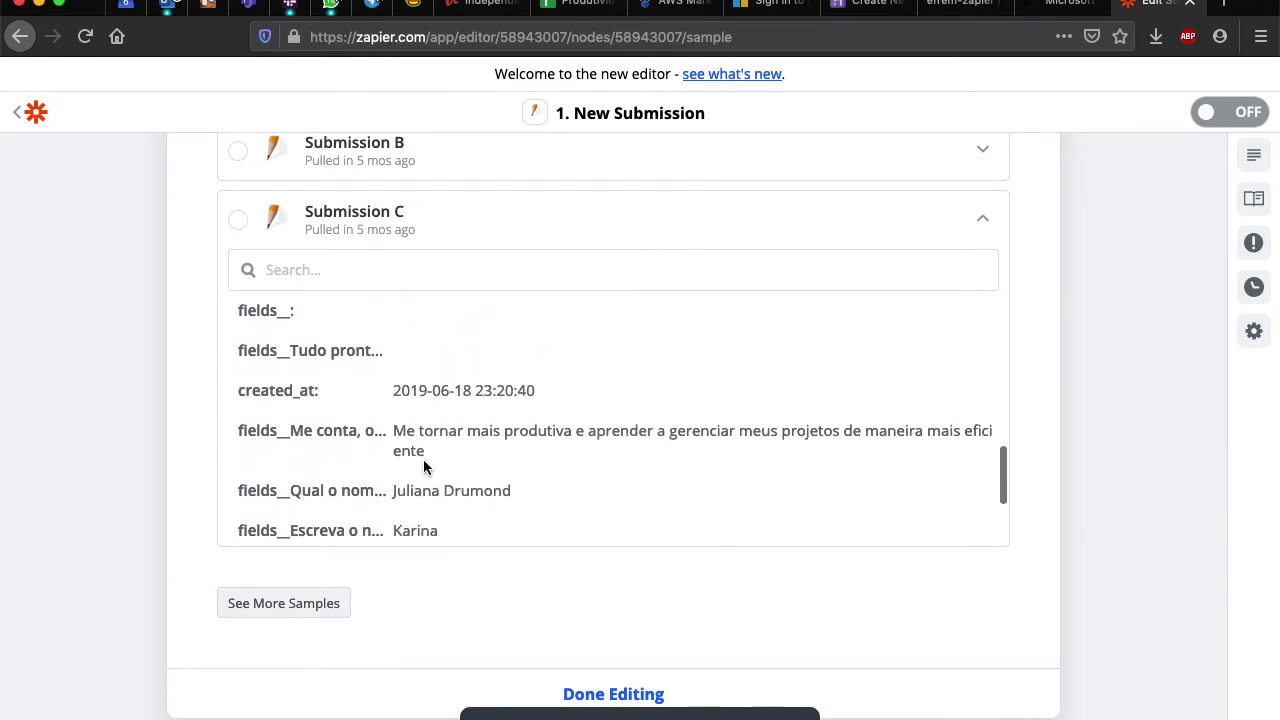
{"action": "scroll", "coordinate": [423, 467], "scroll_direction": "down", "scroll_amount": 10}
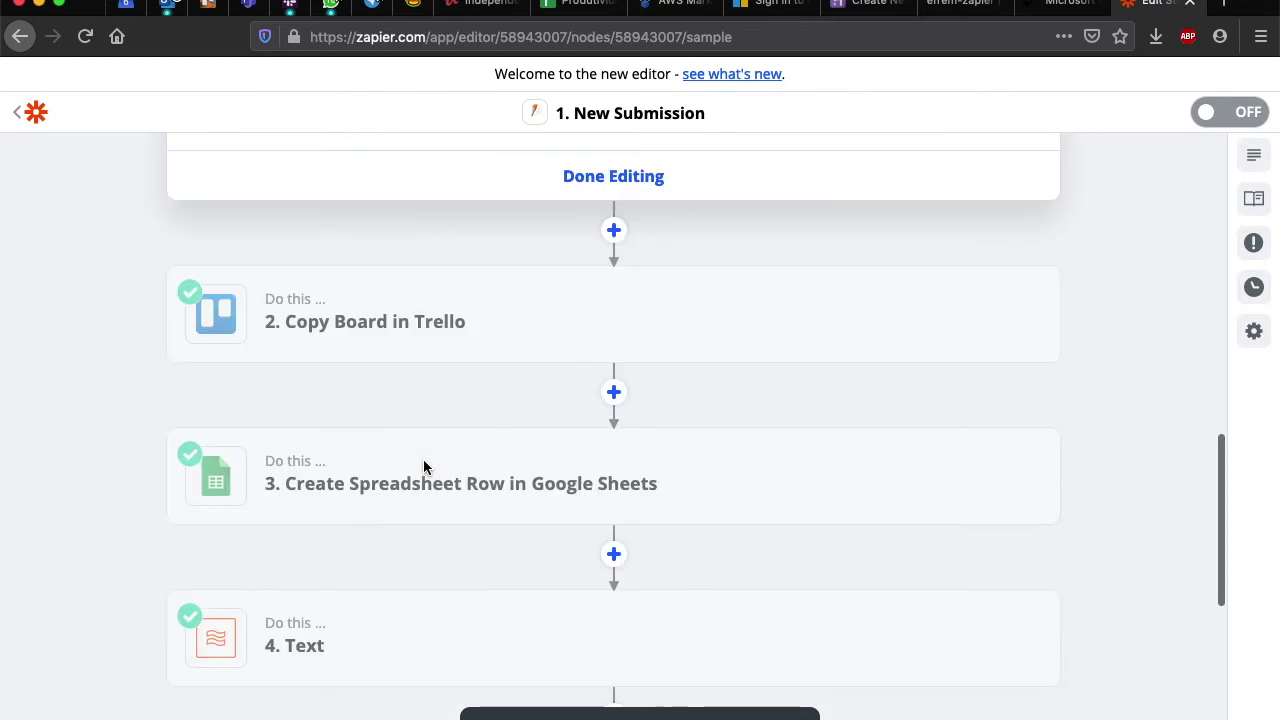
Step: Collapse the trigger's Find Data section and look through the Zap's remaining action steps
{"action": "scroll", "coordinate": [177, 272], "scroll_direction": "up", "scroll_amount": 3}
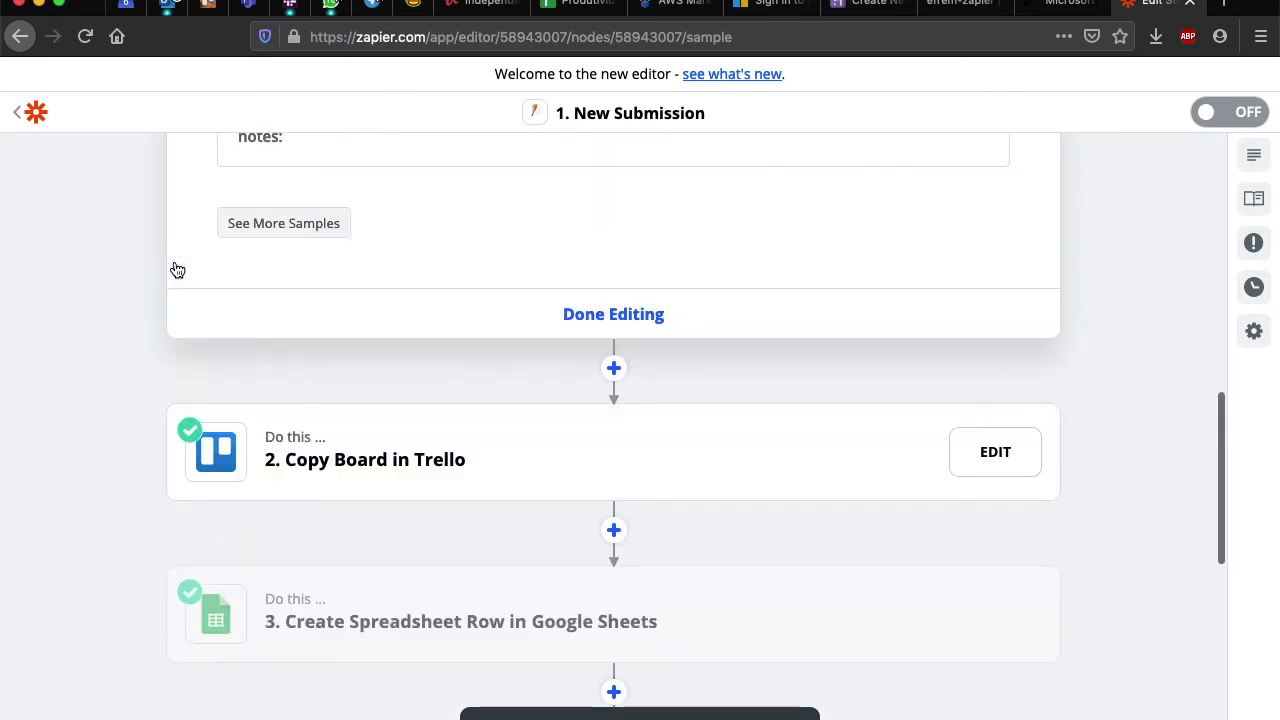
{"action": "scroll", "coordinate": [177, 271], "scroll_direction": "up", "scroll_amount": 15}
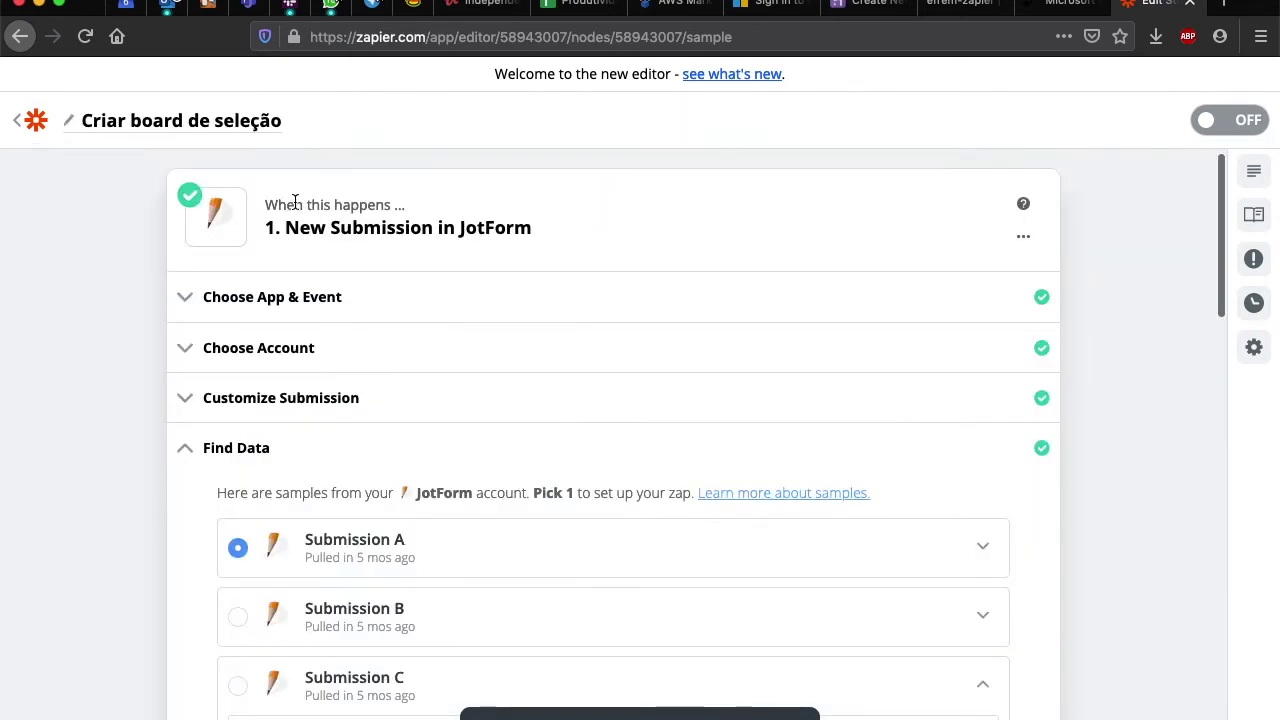
{"action": "double_click", "coordinate": [295, 204]}
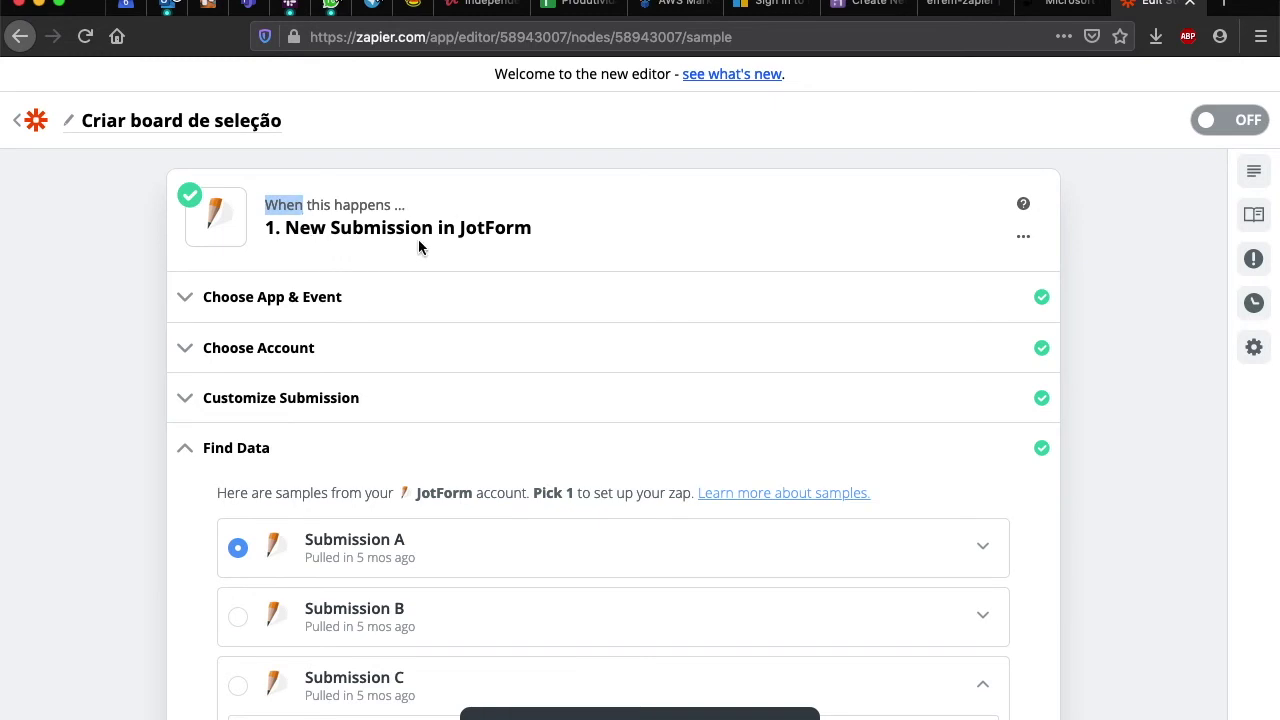
{"action": "left_click", "coordinate": [186, 450]}
{"action": "scroll", "coordinate": [122, 524], "scroll_direction": "down", "scroll_amount": 4}
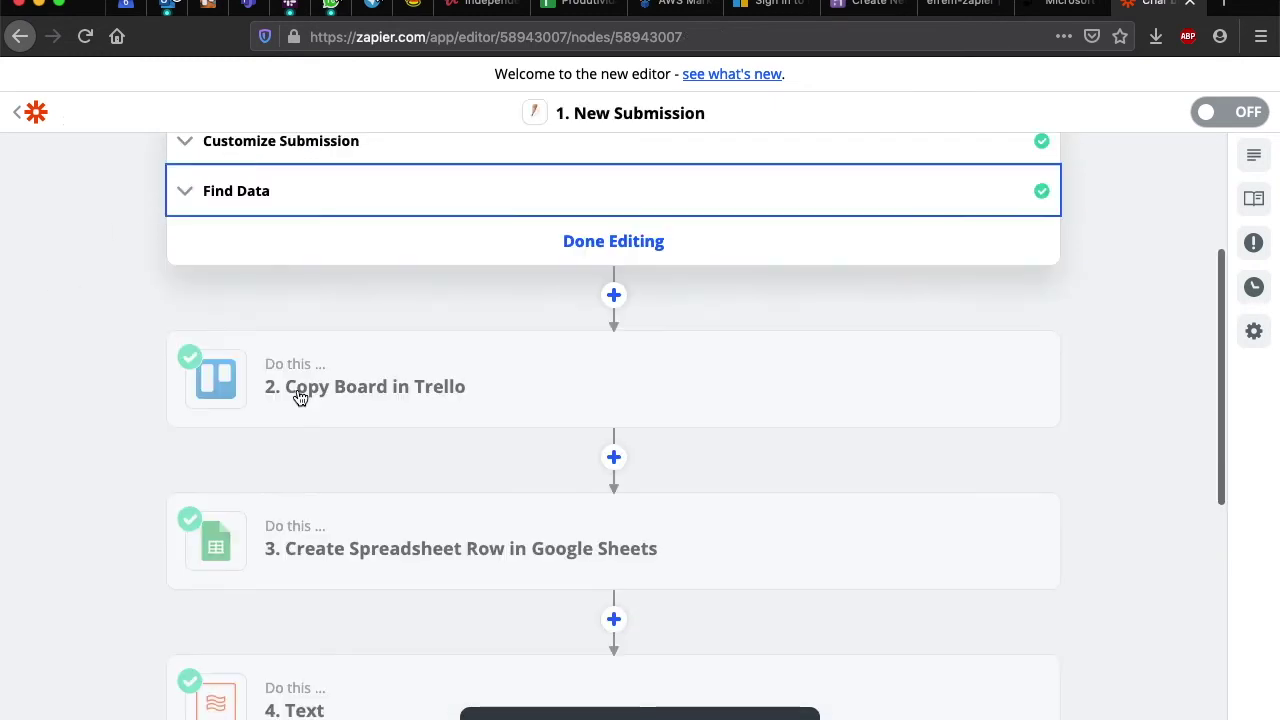
{"action": "scroll", "coordinate": [255, 623], "scroll_direction": "down", "scroll_amount": 8}
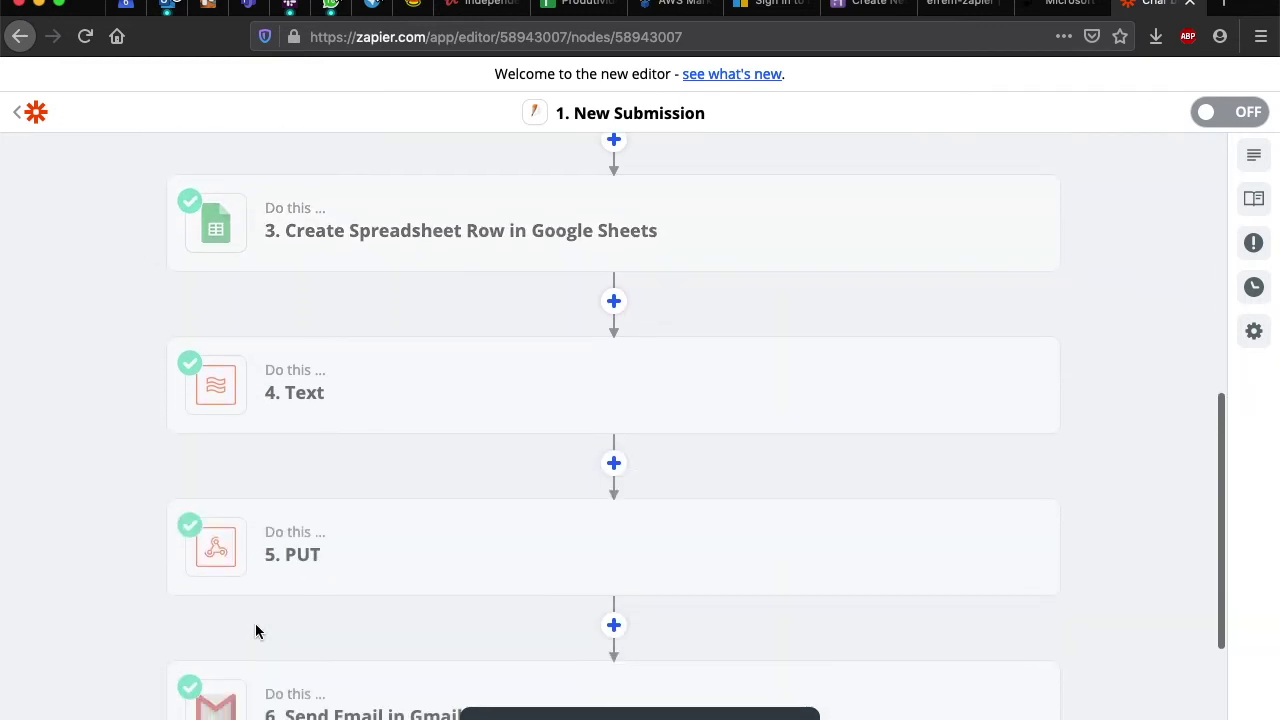
Step: Check the helper options offered for inserting a step between Copy Board in Trello and the Google Sheets action, without adding one
{"action": "scroll", "coordinate": [255, 623], "scroll_direction": "down", "scroll_amount": 1}
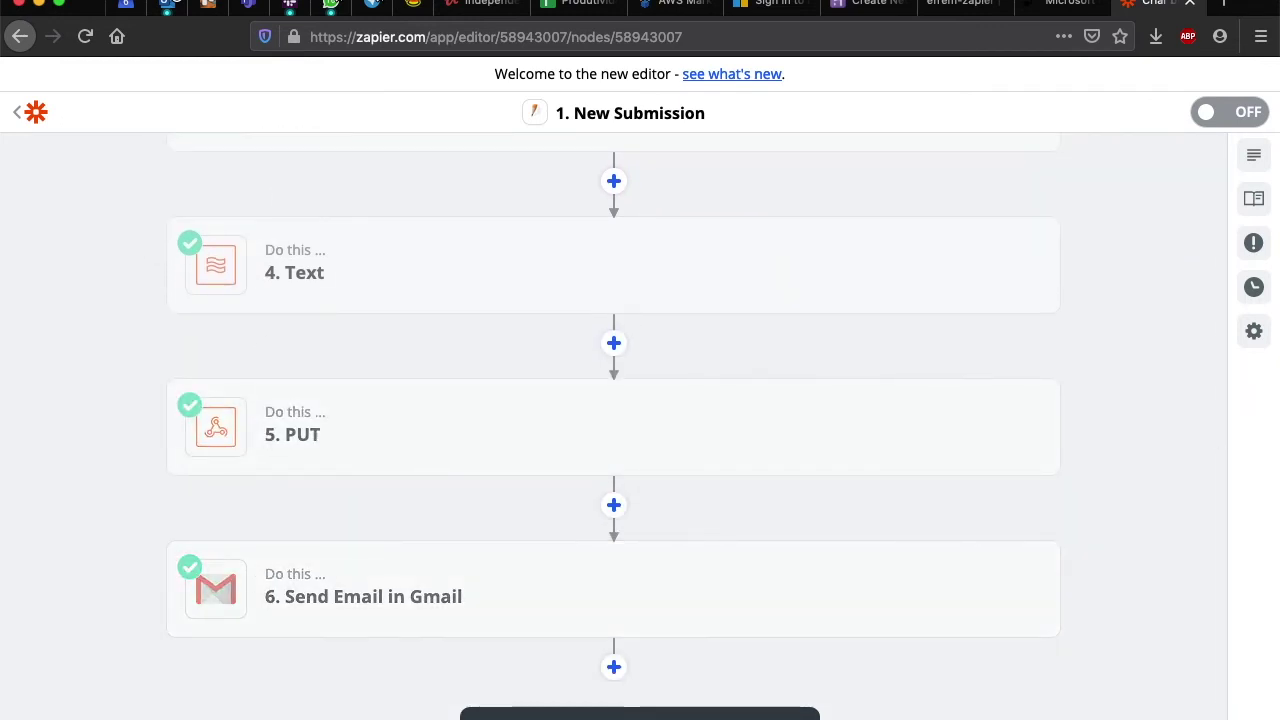
{"action": "scroll", "coordinate": [102, 594], "scroll_direction": "up", "scroll_amount": 8}
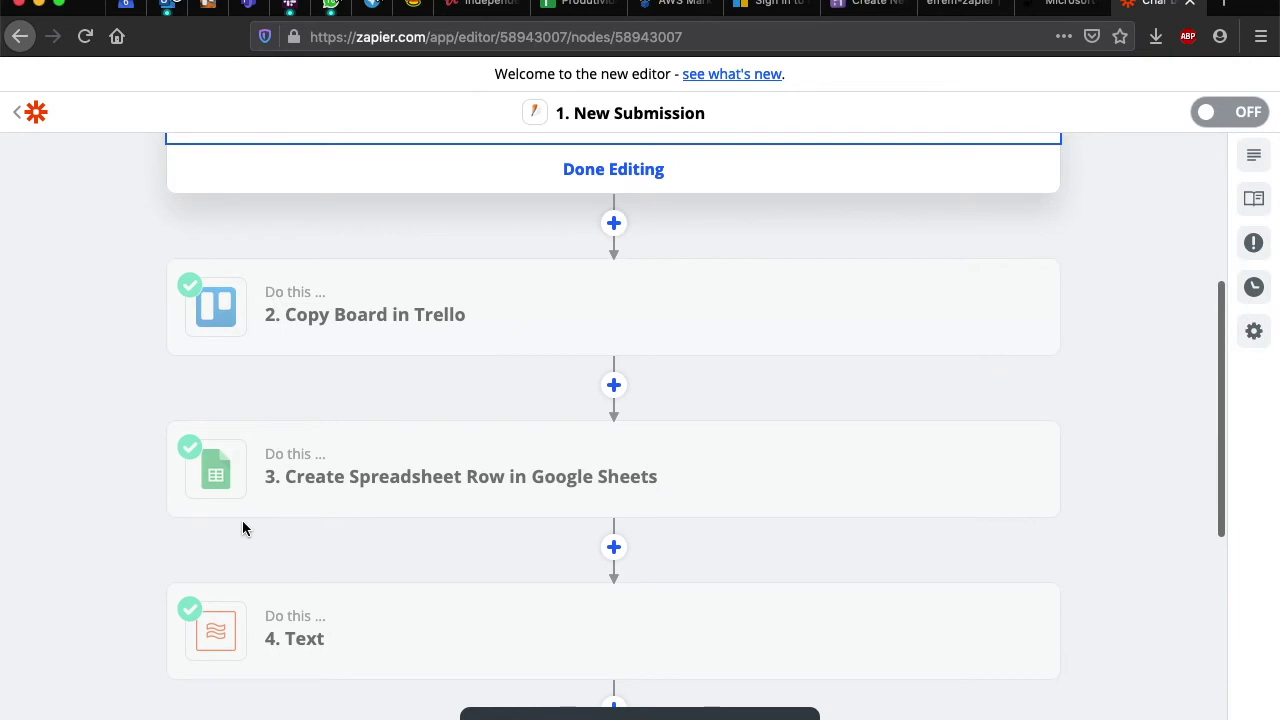
{"action": "scroll", "coordinate": [360, 437], "scroll_direction": "up", "scroll_amount": 1}
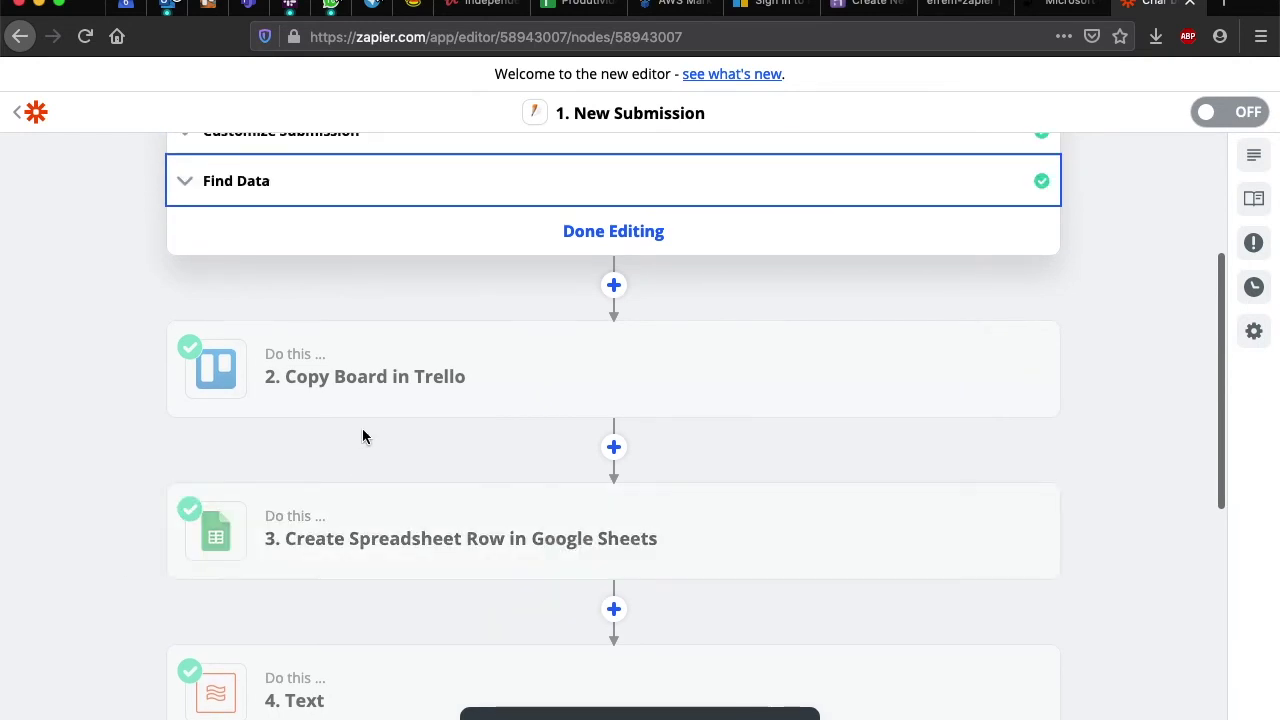
{"action": "left_click", "coordinate": [614, 450]}
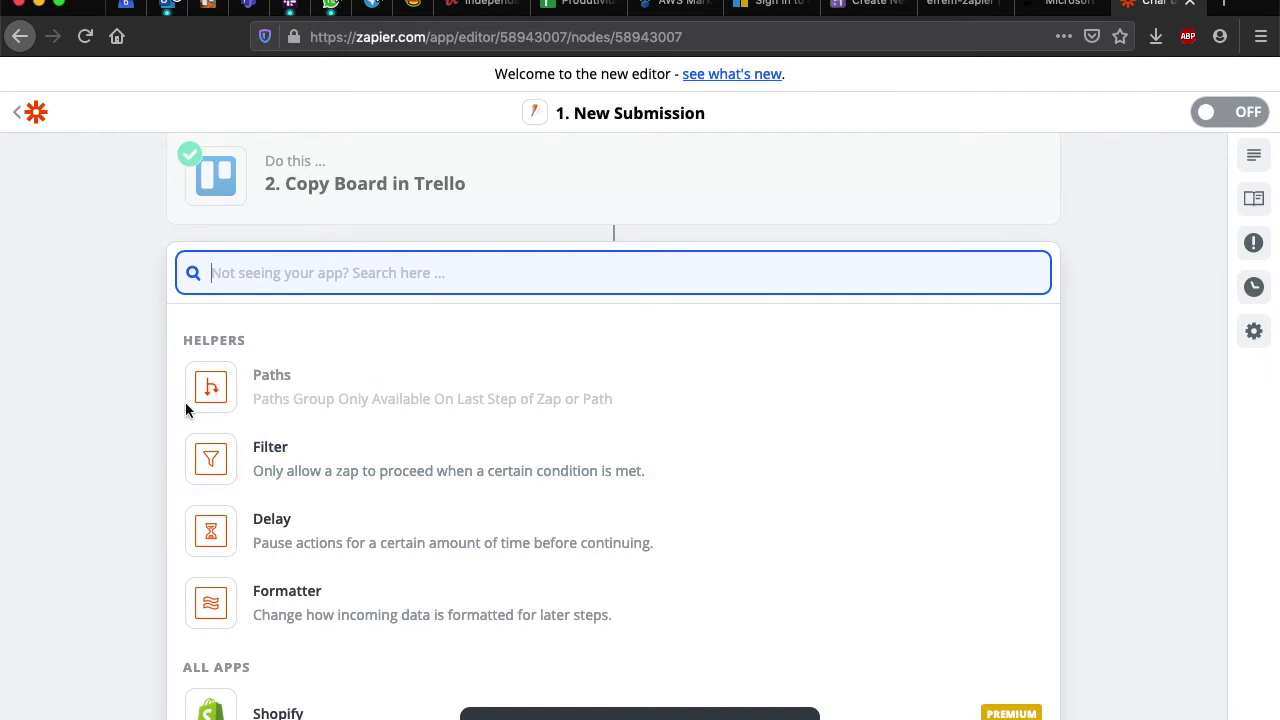
{"action": "left_click", "coordinate": [107, 442]}
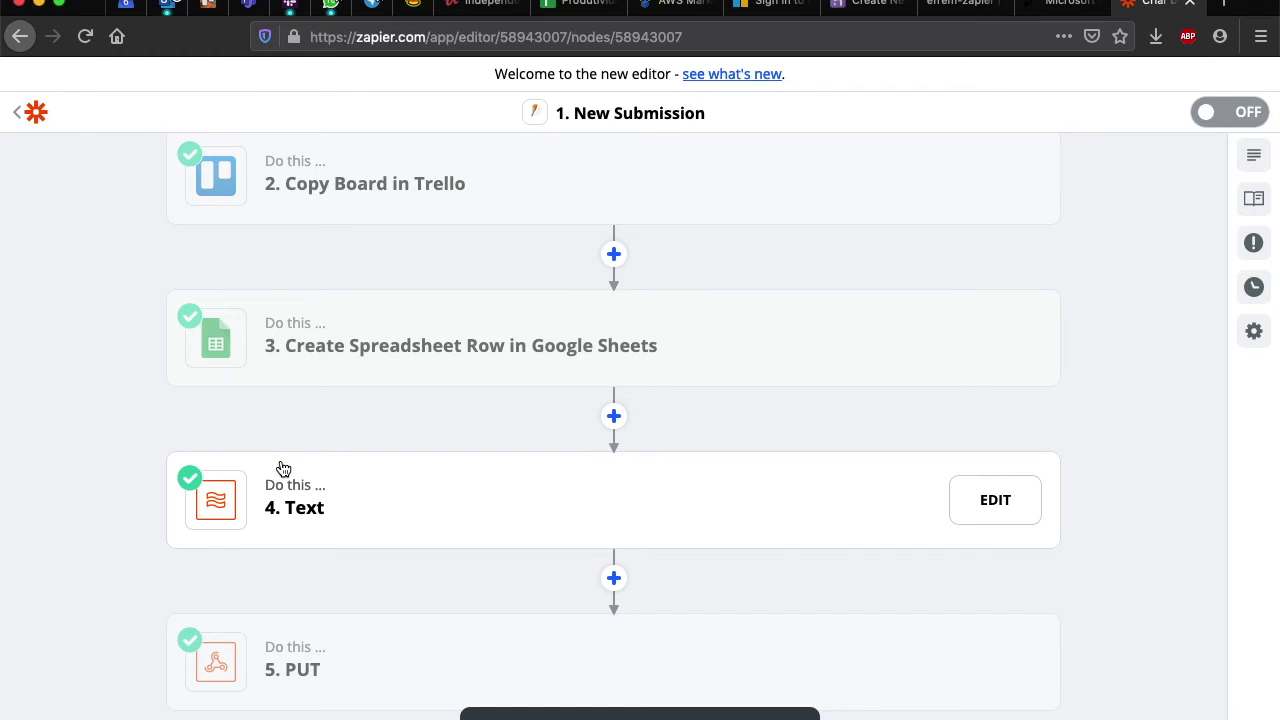
Step: Open the Create Spreadsheet Row in Google Sheets step and examine its field mappings under Customize Spreadsheet Row
{"action": "scroll", "coordinate": [283, 469], "scroll_direction": "down", "scroll_amount": 2}
{"action": "left_click", "coordinate": [330, 259]}
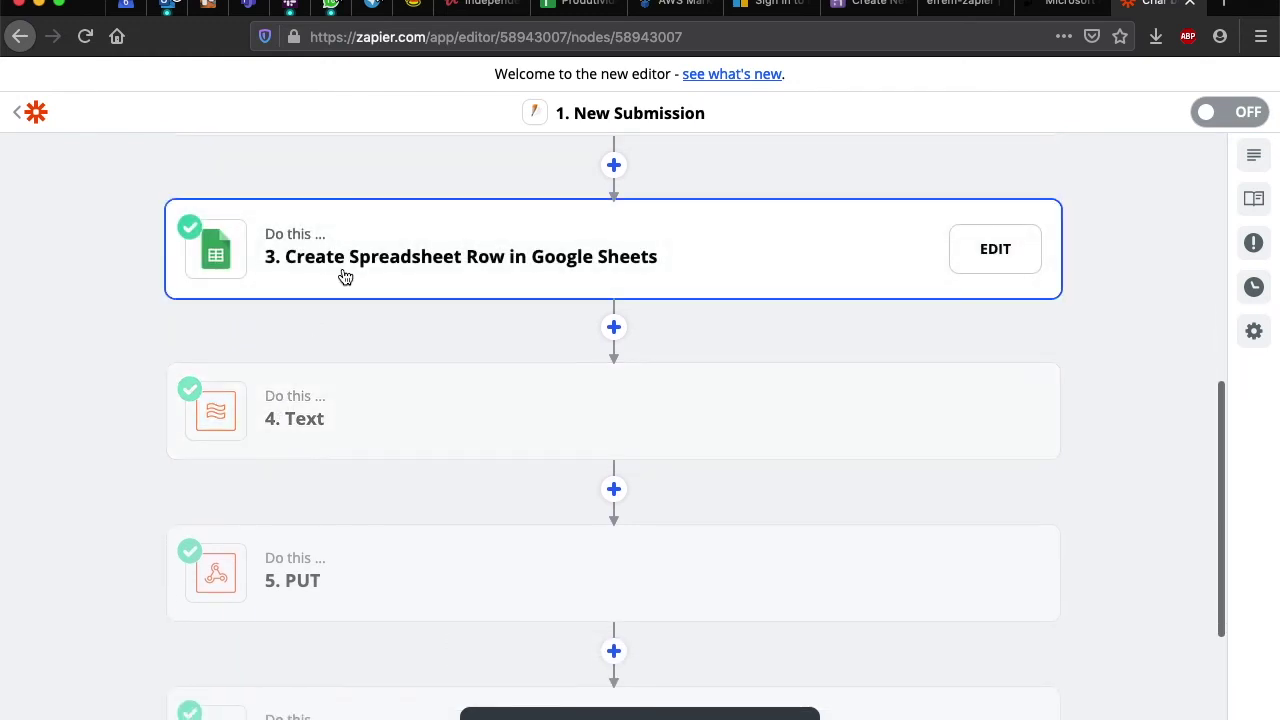
{"action": "scroll", "coordinate": [245, 593], "scroll_direction": "down", "scroll_amount": 3}
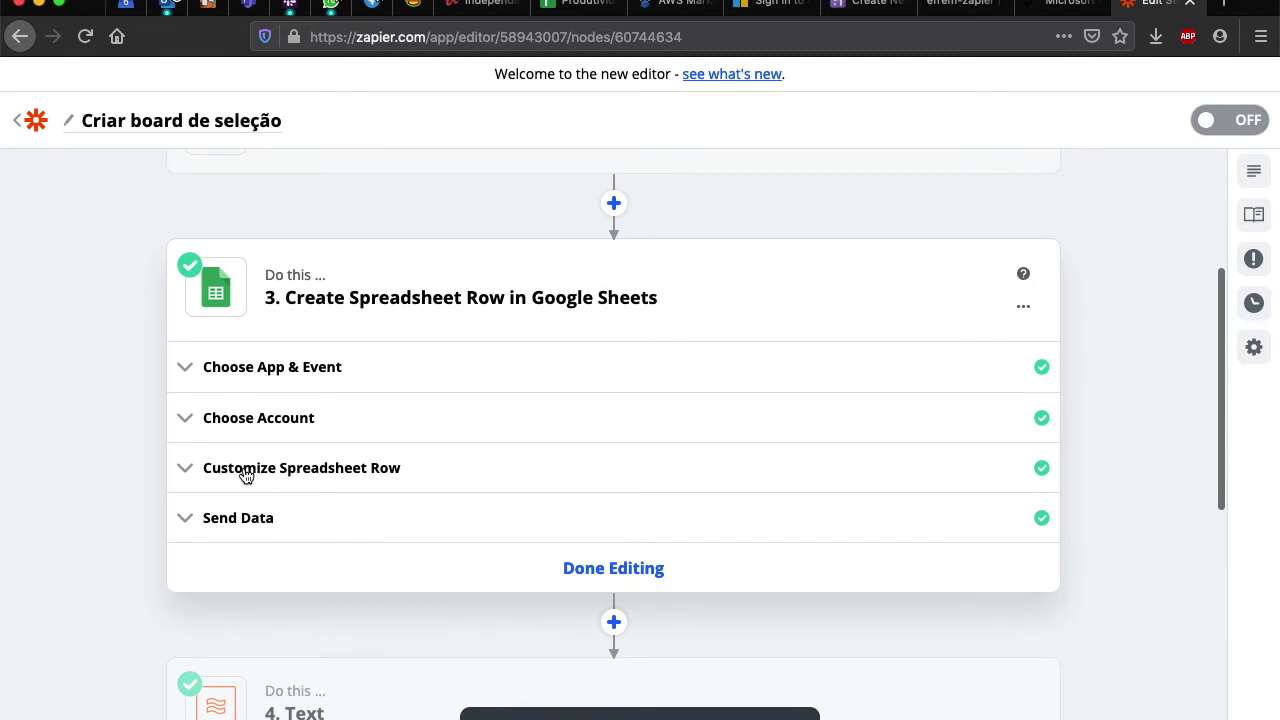
{"action": "left_click", "coordinate": [194, 479]}
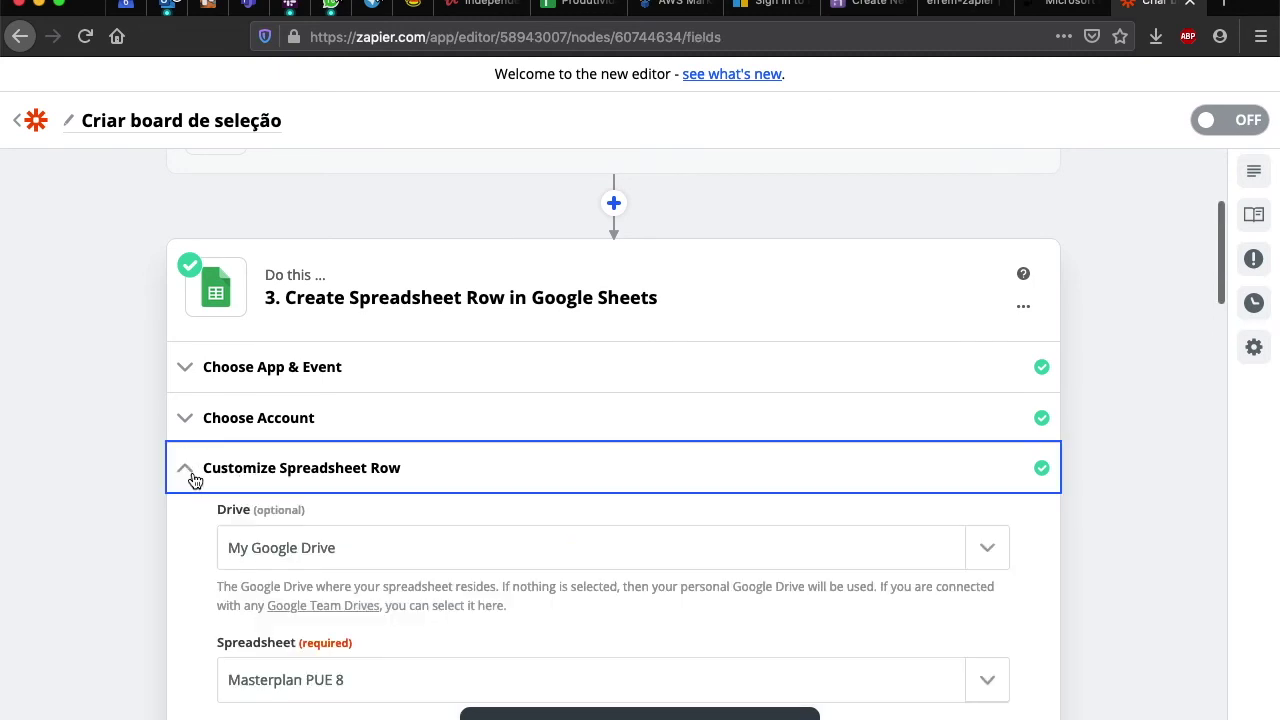
{"action": "scroll", "coordinate": [110, 618], "scroll_direction": "down", "scroll_amount": 3}
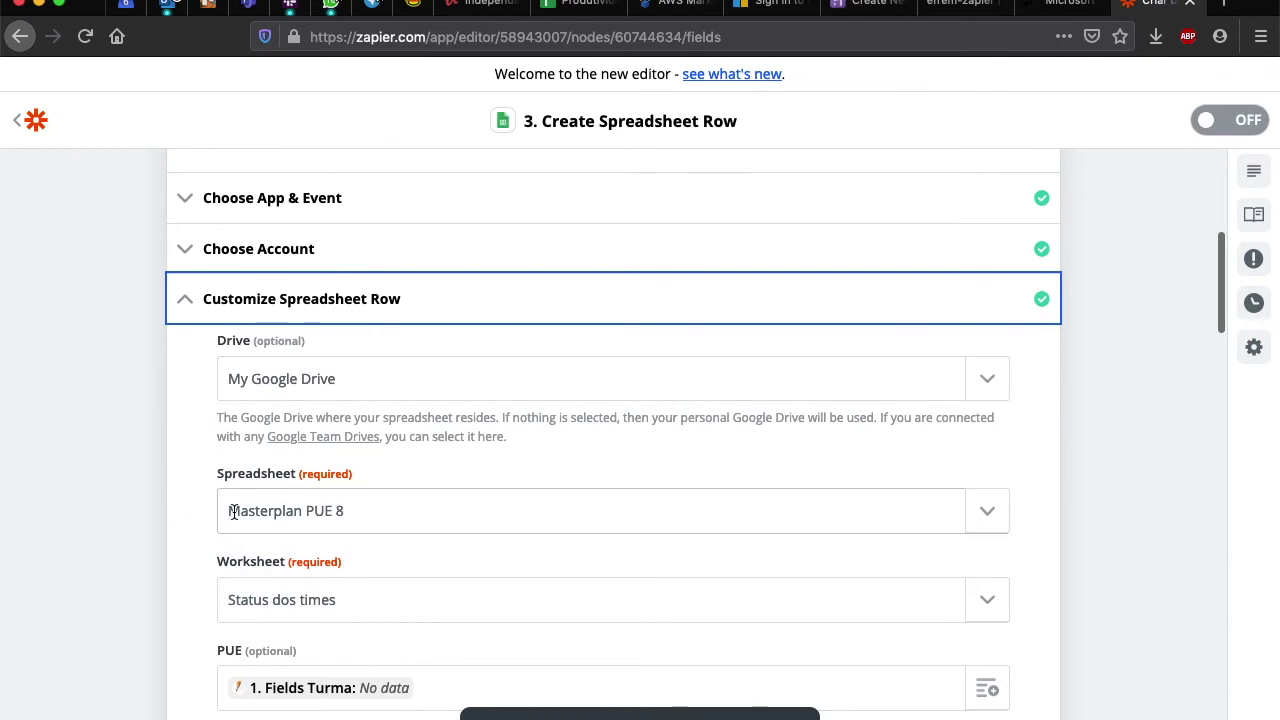
{"action": "scroll", "coordinate": [234, 517], "scroll_direction": "down", "scroll_amount": 3}
{"action": "scroll", "coordinate": [234, 517], "scroll_direction": "down", "scroll_amount": 4}
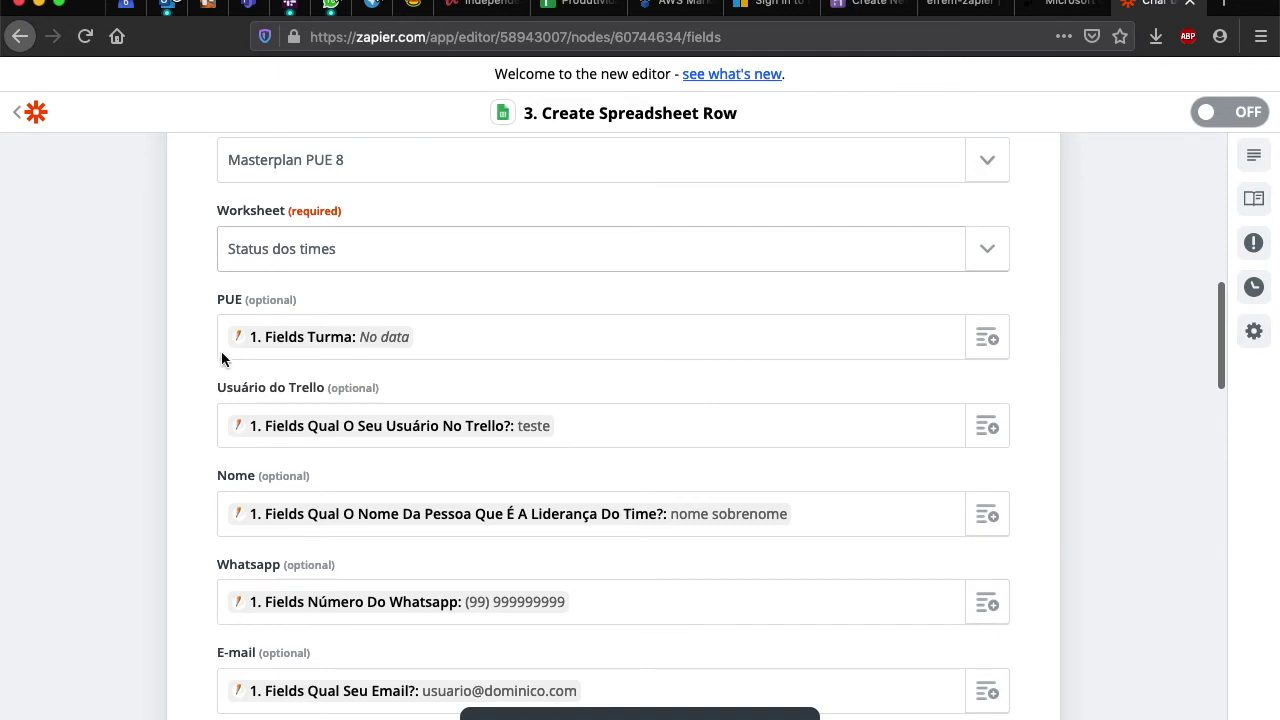
{"action": "scroll", "coordinate": [140, 430], "scroll_direction": "down", "scroll_amount": 2}
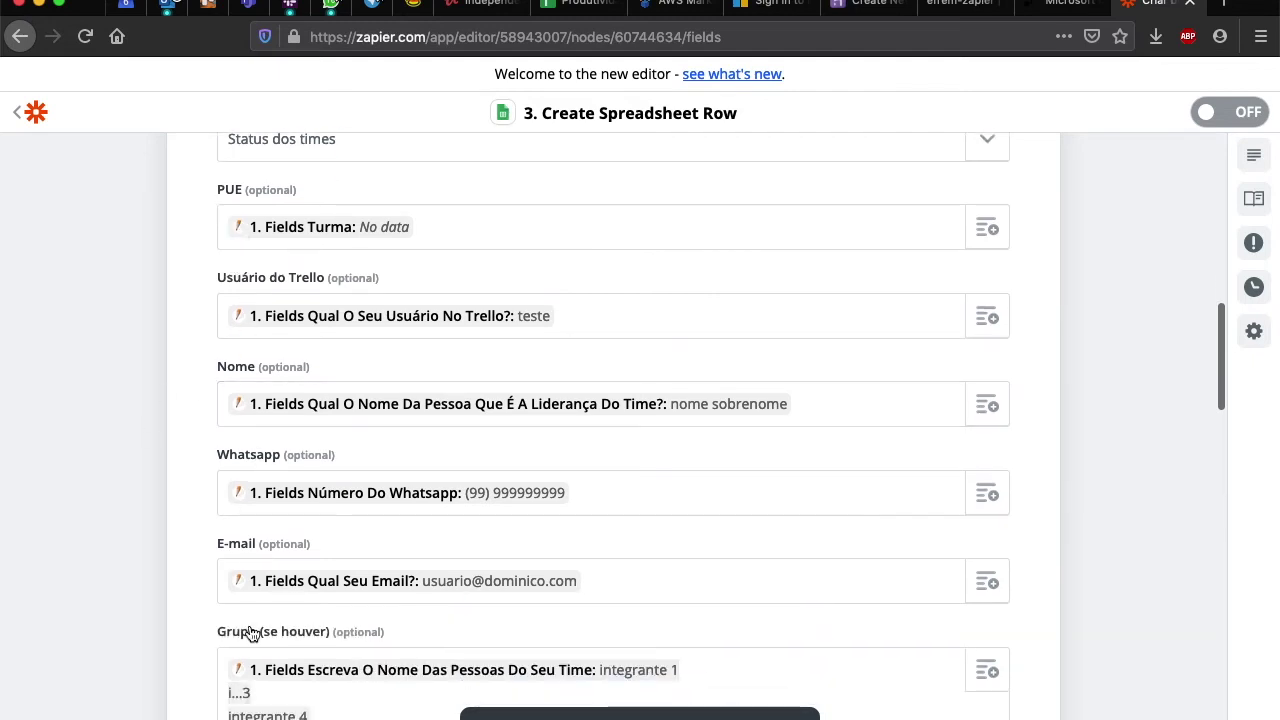
{"action": "scroll", "coordinate": [250, 631], "scroll_direction": "down", "scroll_amount": 12}
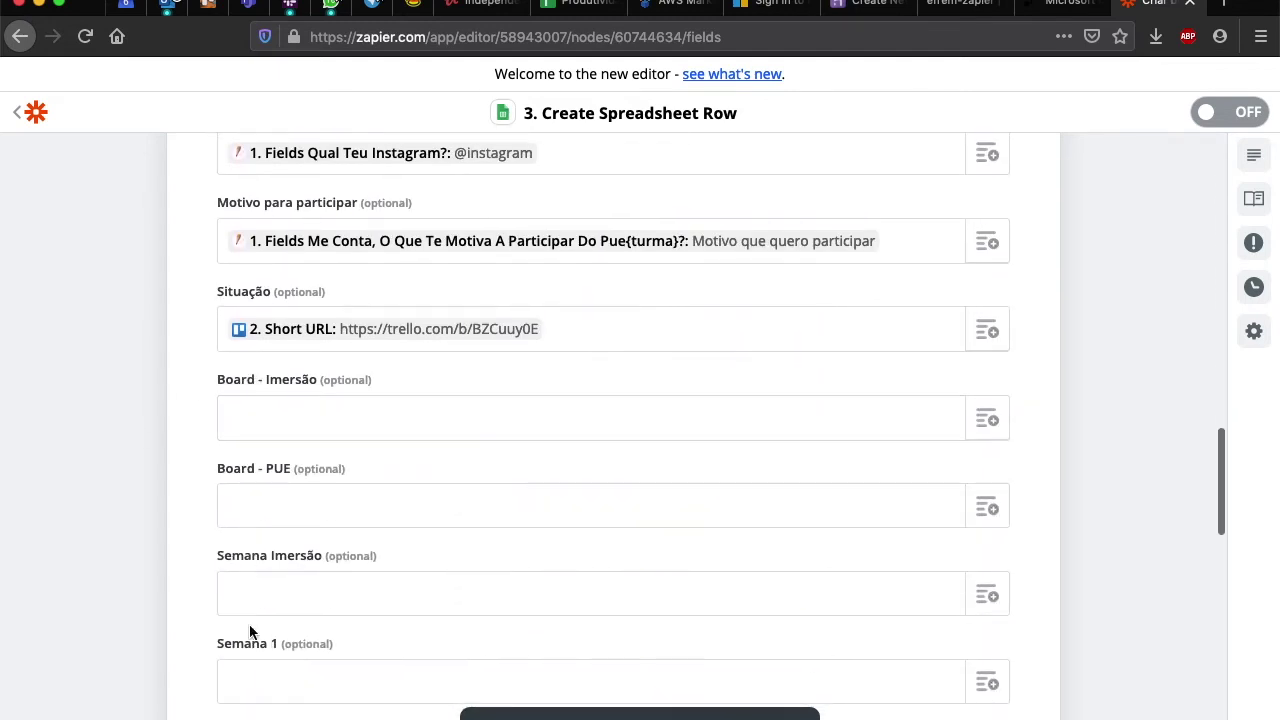
{"action": "scroll", "coordinate": [250, 631], "scroll_direction": "down", "scroll_amount": 1}
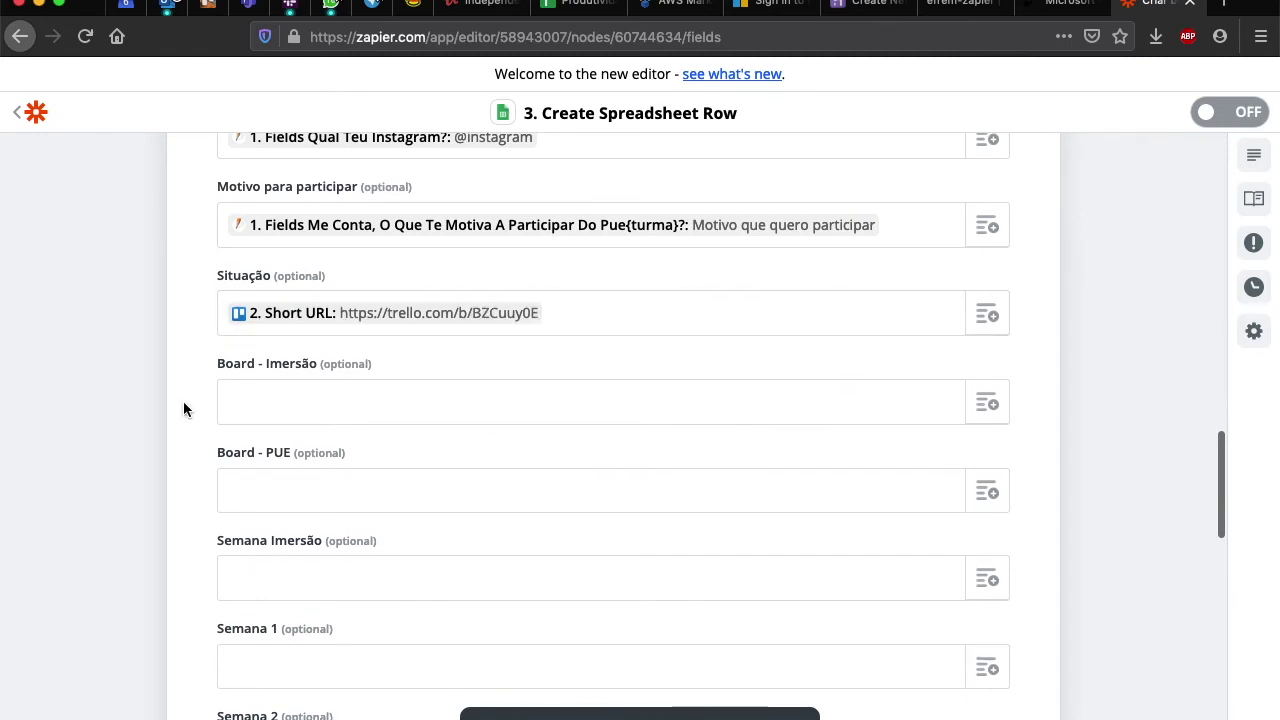
{"action": "scroll", "coordinate": [105, 479], "scroll_direction": "down", "scroll_amount": 3}
{"action": "scroll", "coordinate": [105, 479], "scroll_direction": "down", "scroll_amount": 10}
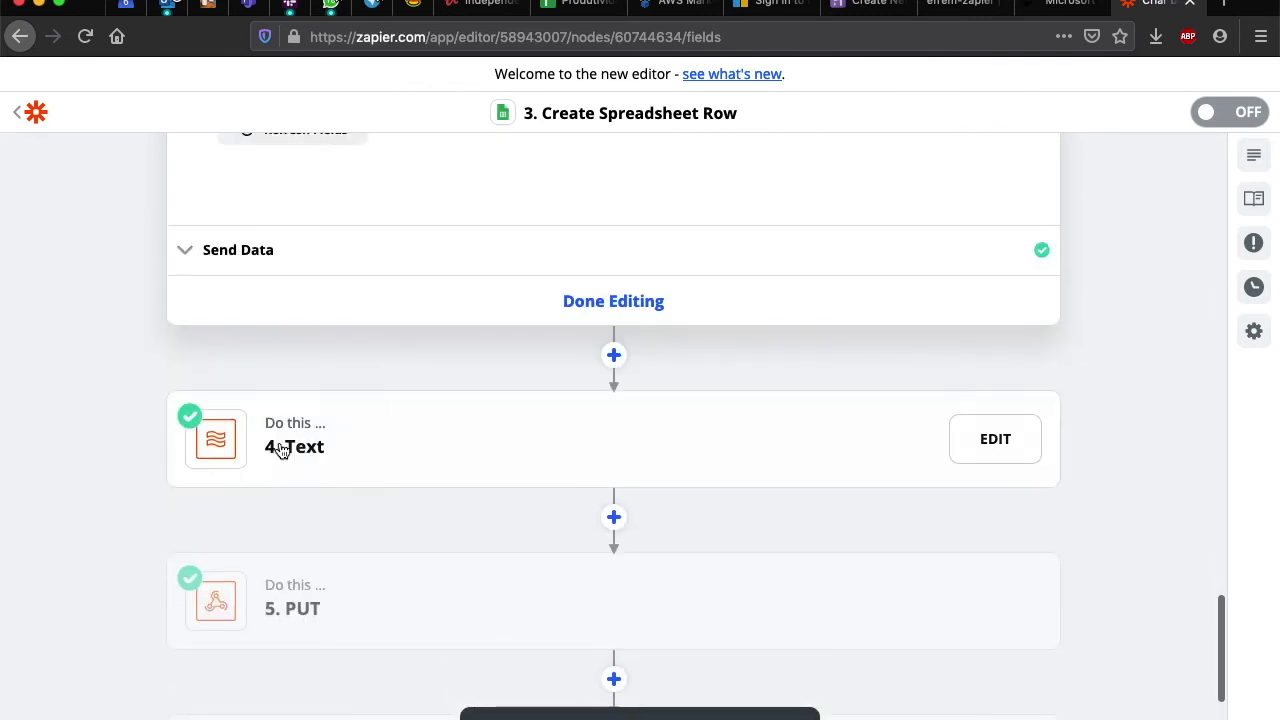
Step: Open the Text step and inspect its app and the available Formatter action events, keeping the current choice
{"action": "left_click", "coordinate": [300, 452]}
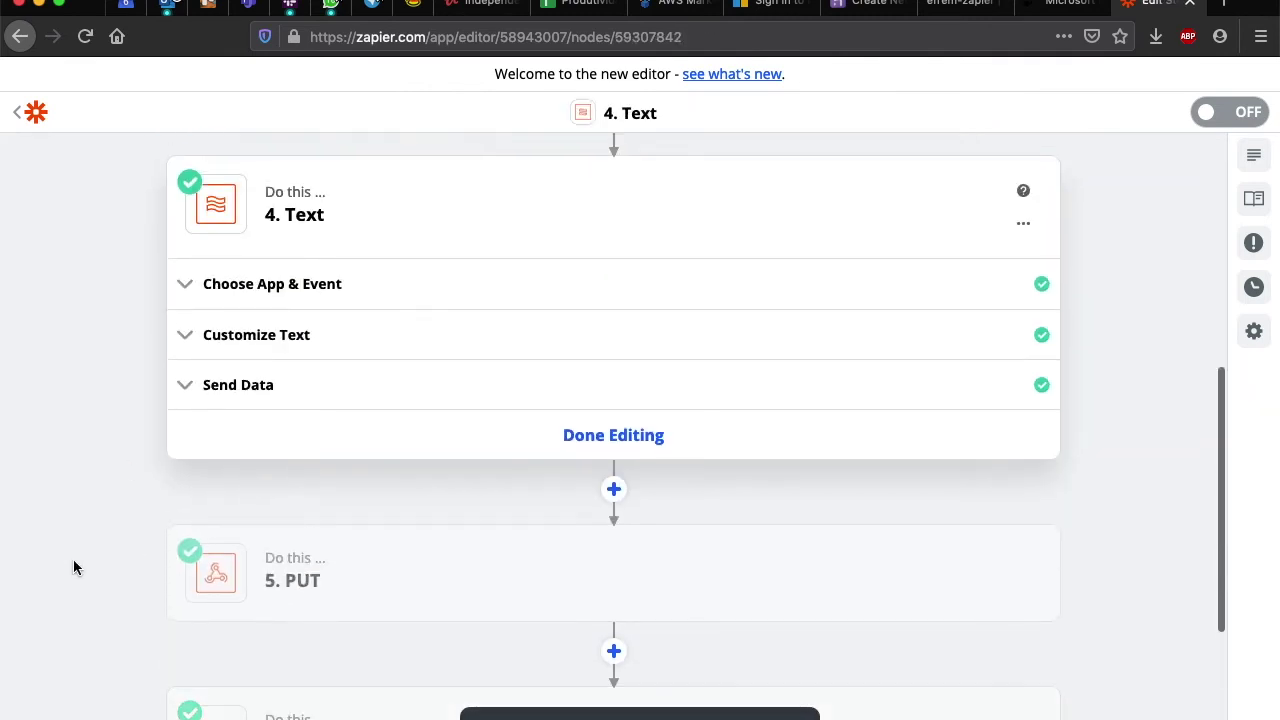
{"action": "scroll", "coordinate": [73, 567], "scroll_direction": "down", "scroll_amount": 2}
{"action": "scroll", "coordinate": [73, 567], "scroll_direction": "up", "scroll_amount": 2}
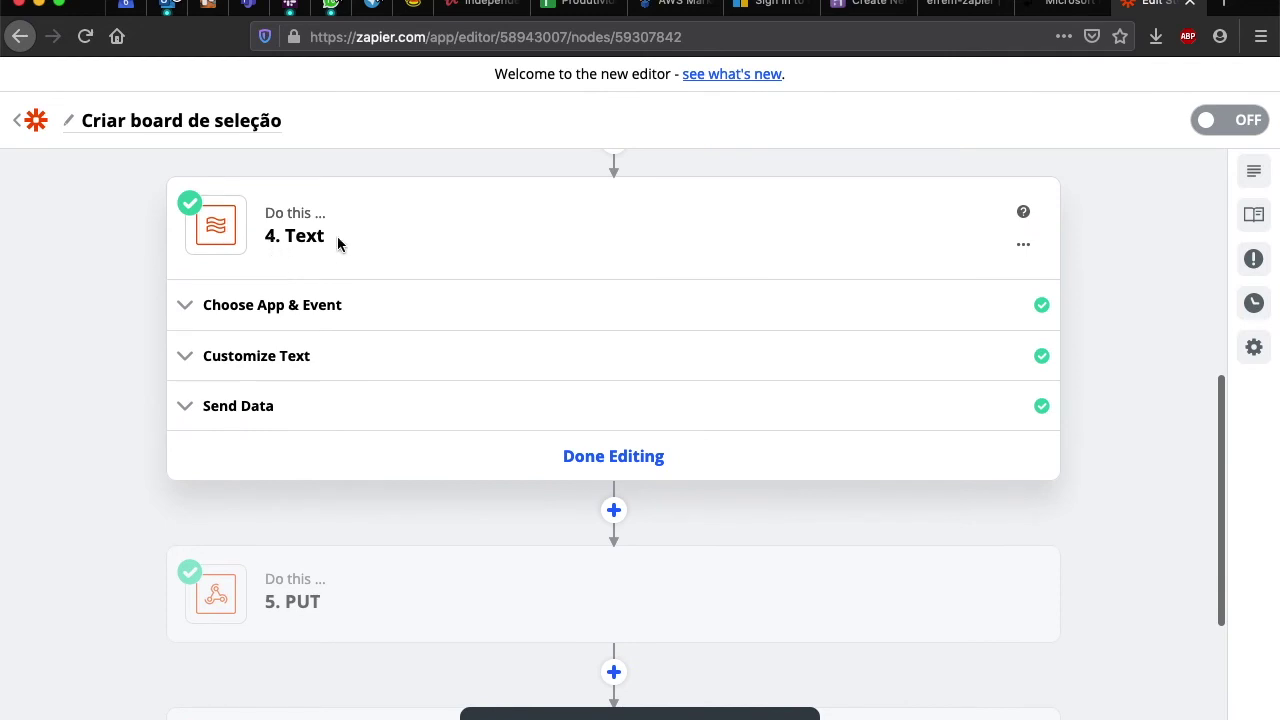
{"action": "left_click", "coordinate": [238, 317]}
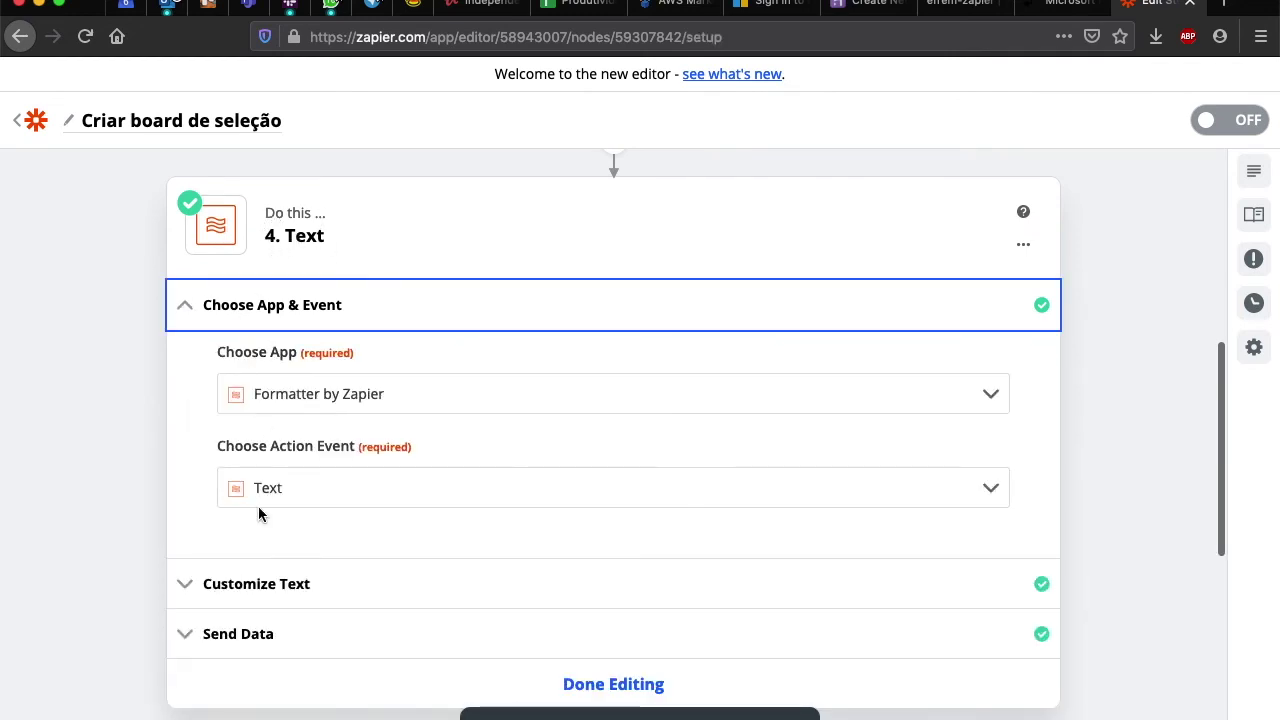
{"action": "left_click", "coordinate": [993, 490]}
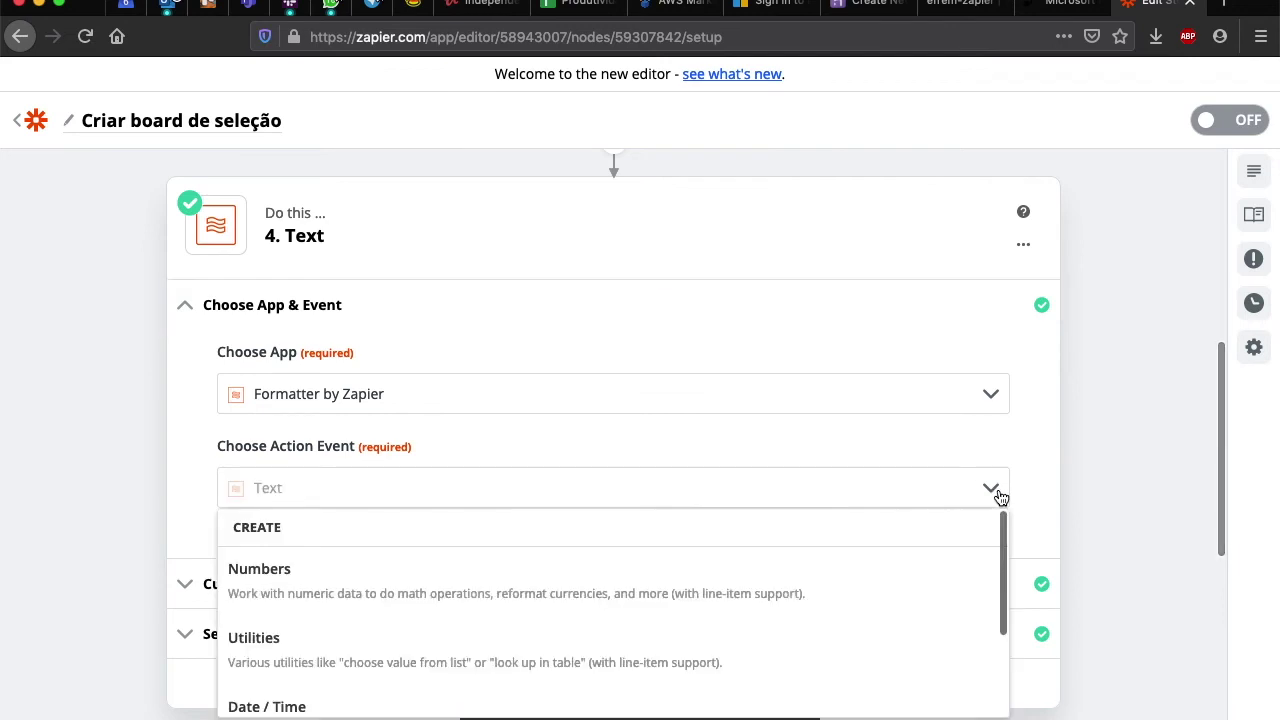
{"action": "scroll", "coordinate": [640, 645], "scroll_direction": "down", "scroll_amount": 3}
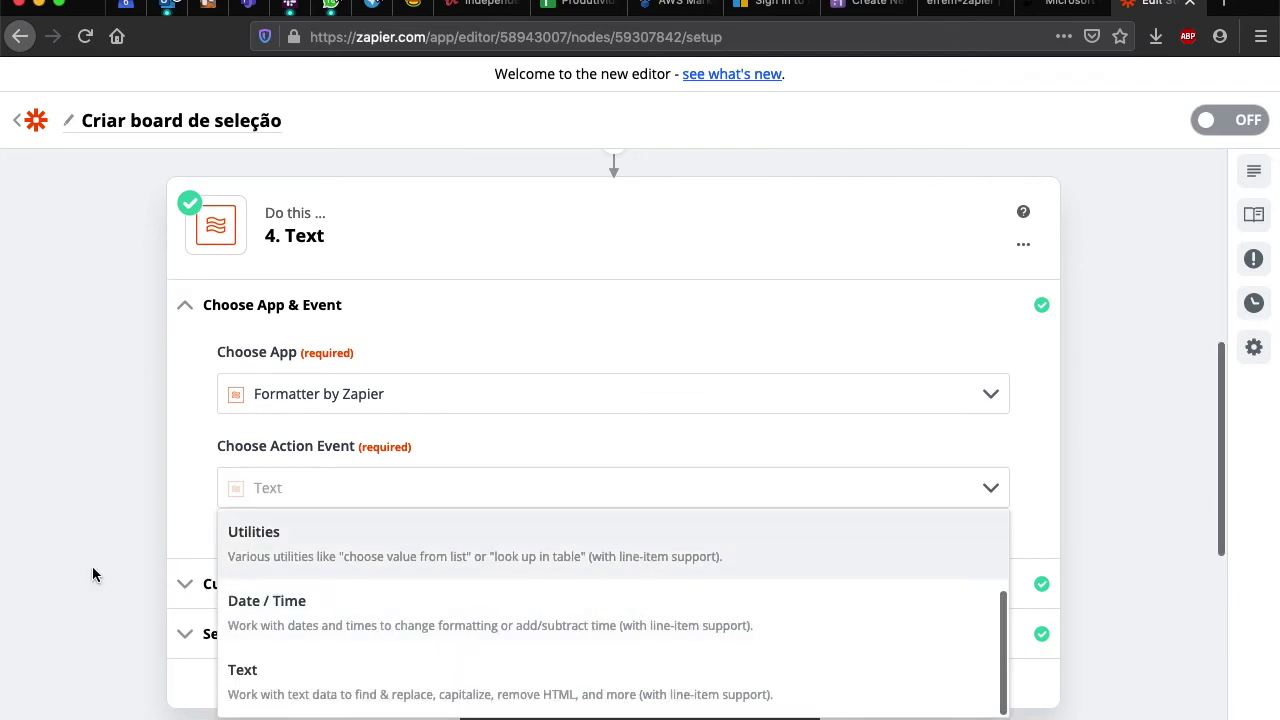
{"action": "left_click", "coordinate": [94, 566]}
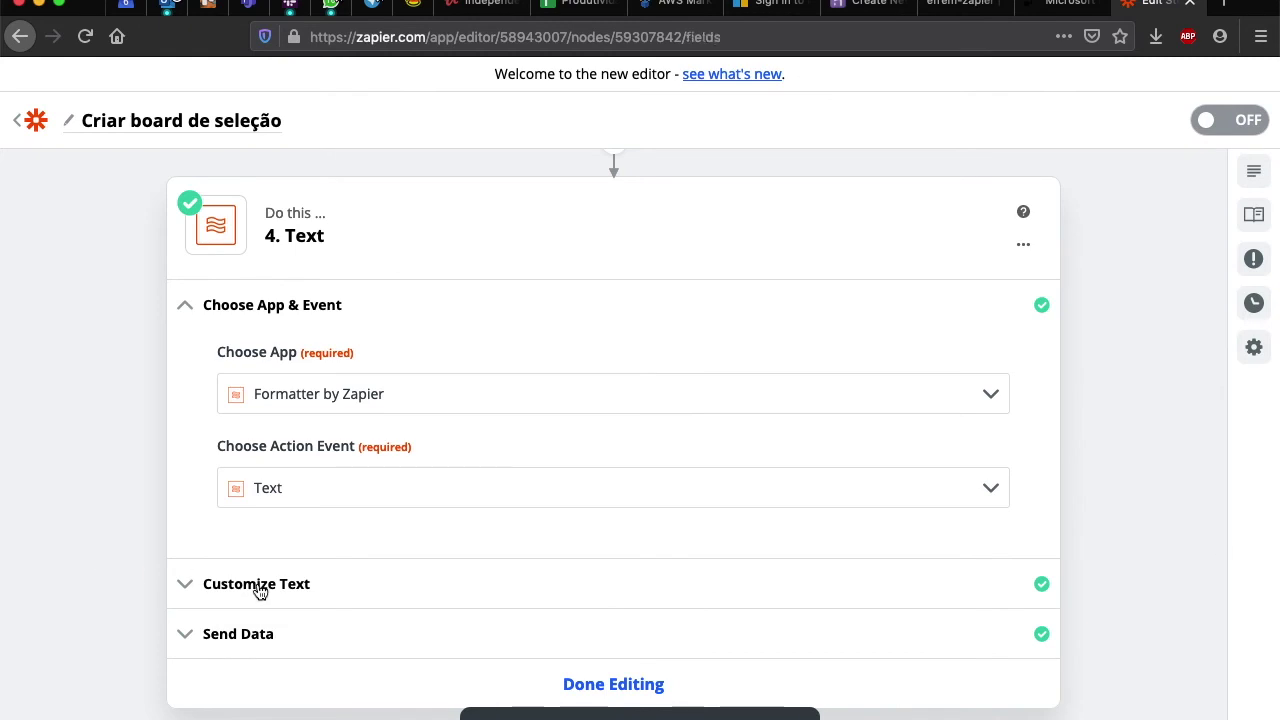
Step: Examine the Text step's transform, input, separator and segment index settings under Customize Text
{"action": "left_click", "coordinate": [258, 585]}
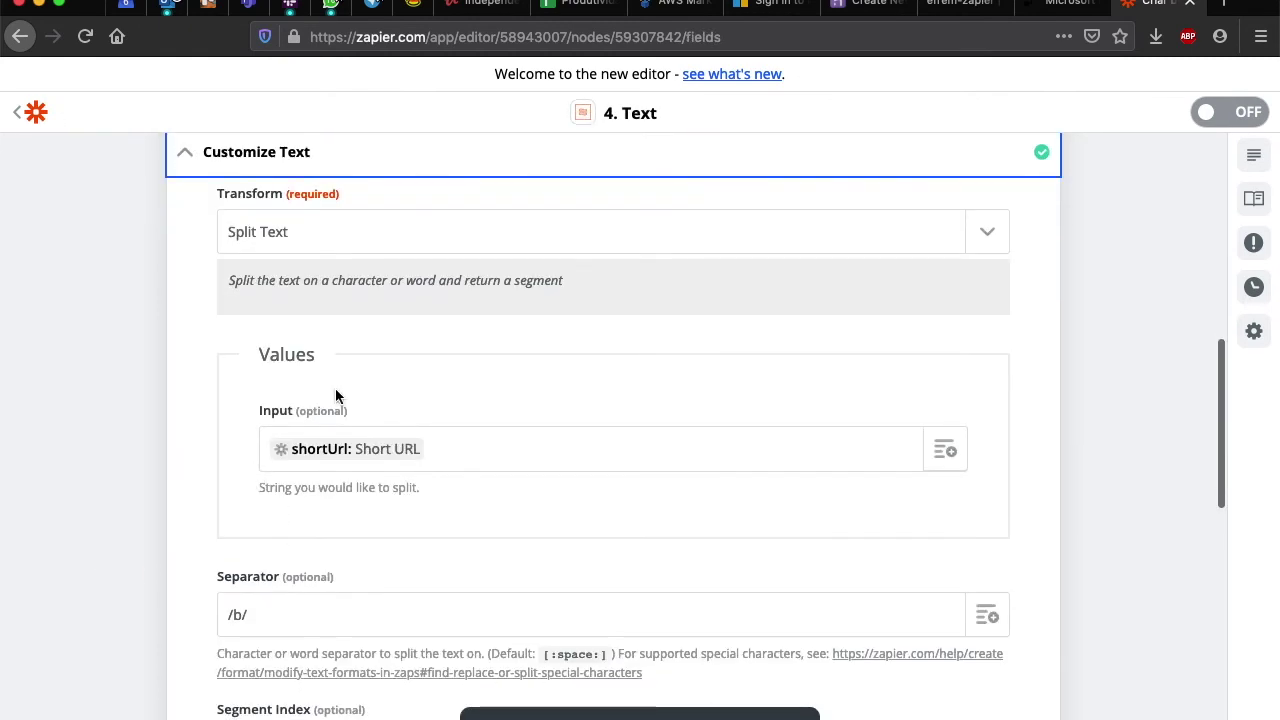
{"action": "scroll", "coordinate": [161, 521], "scroll_direction": "down", "scroll_amount": 3}
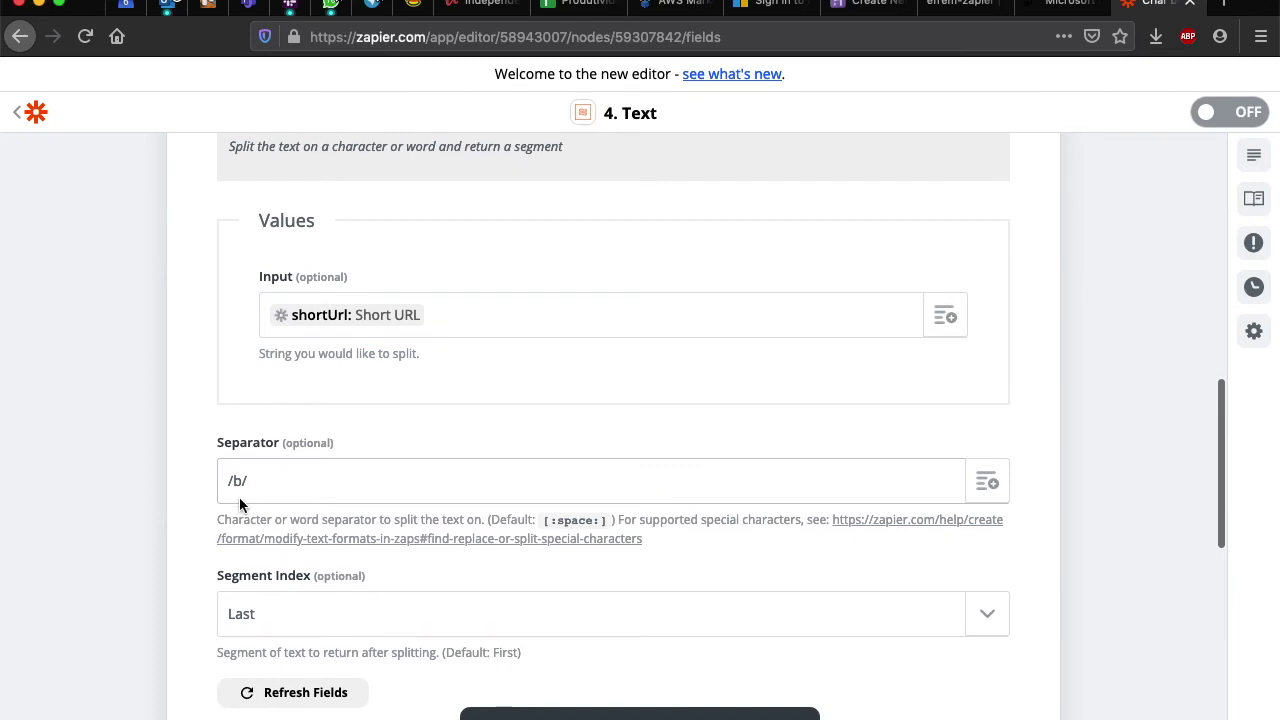
{"action": "scroll", "coordinate": [240, 591], "scroll_direction": "down", "scroll_amount": 3}
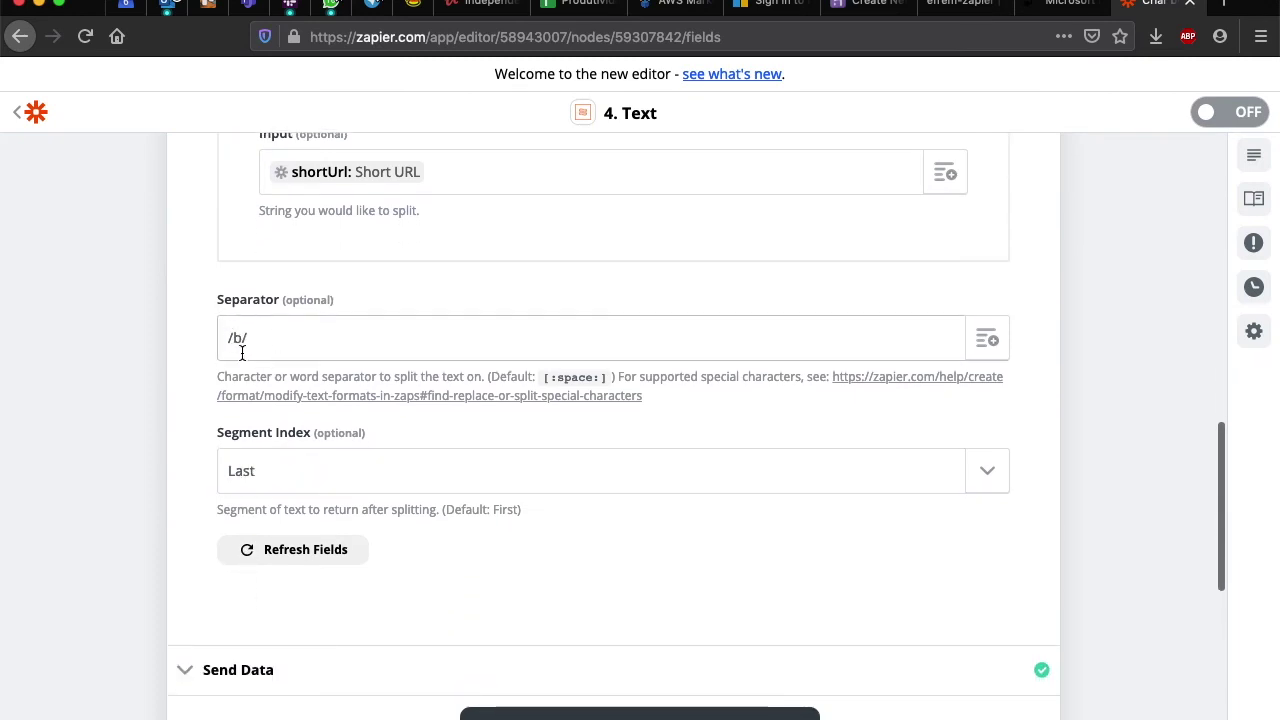
{"action": "scroll", "coordinate": [320, 232], "scroll_direction": "up", "scroll_amount": 8}
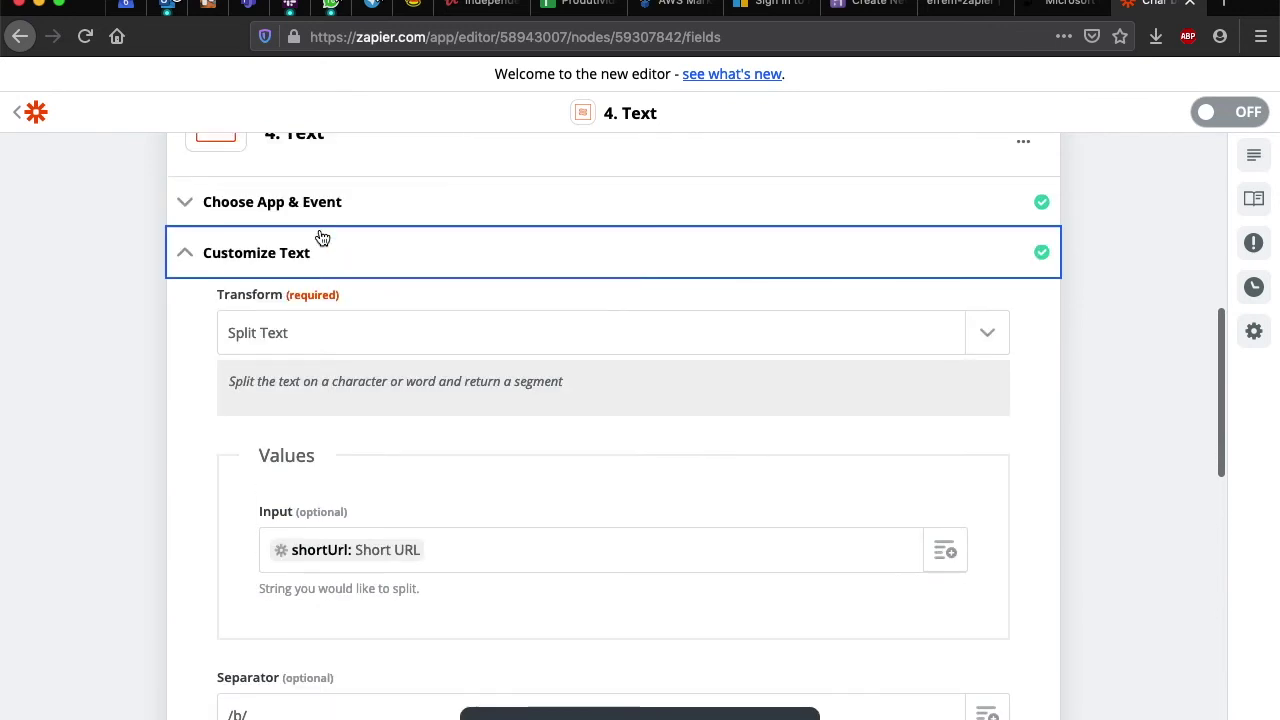
{"action": "scroll", "coordinate": [320, 237], "scroll_direction": "up", "scroll_amount": 5}
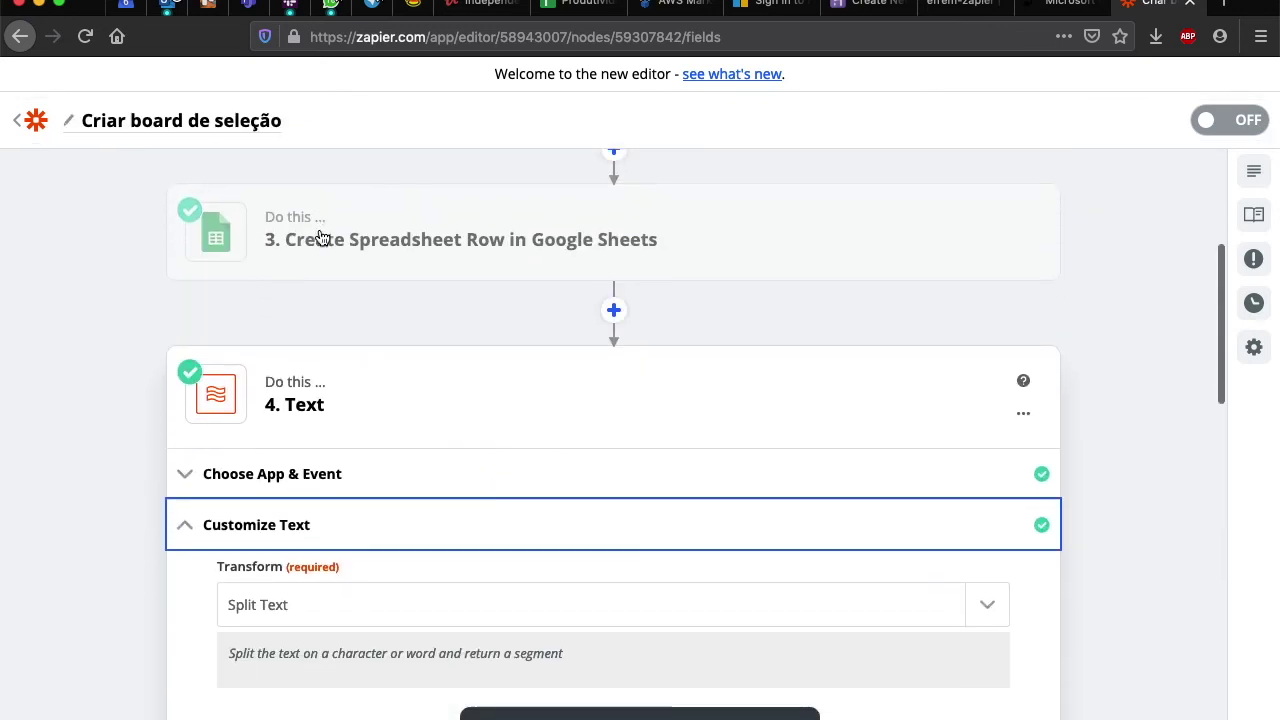
{"action": "scroll", "coordinate": [320, 237], "scroll_direction": "down", "scroll_amount": 15}
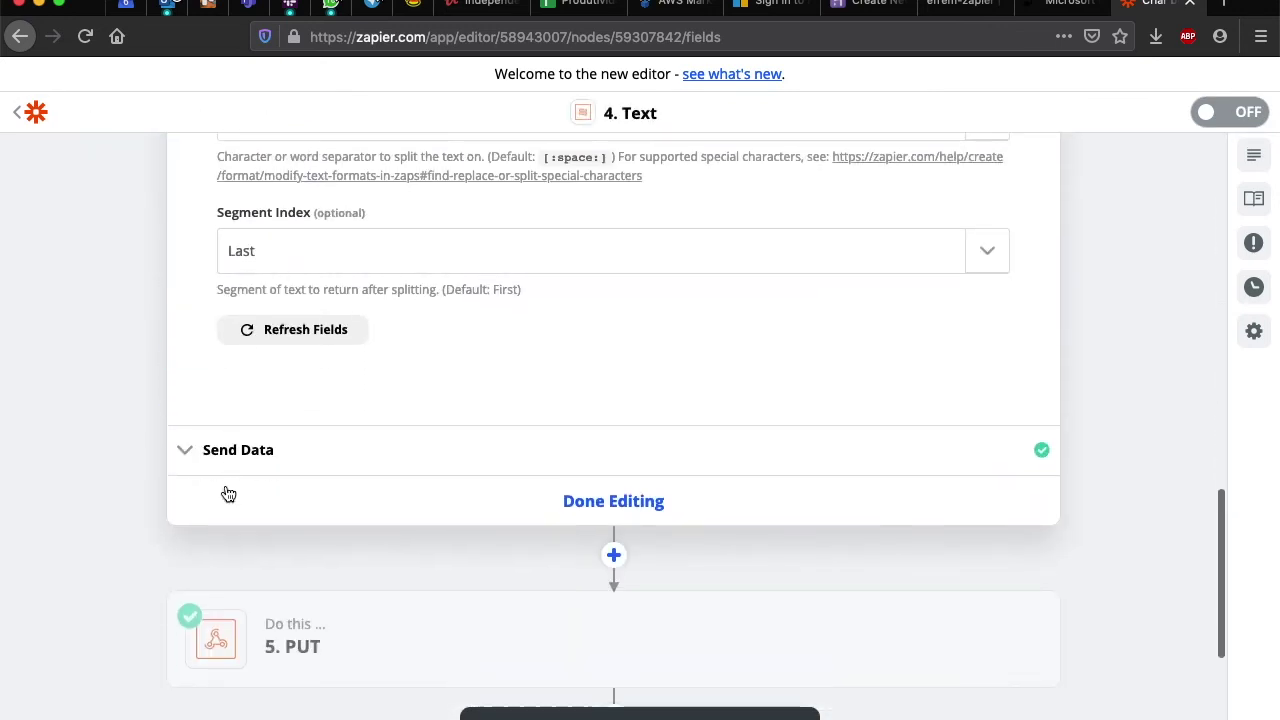
Step: Open the PUT step and inspect its app and the available Webhooks action events, keeping the current choice
{"action": "scroll", "coordinate": [228, 494], "scroll_direction": "down", "scroll_amount": 4}
{"action": "left_click", "coordinate": [320, 449]}
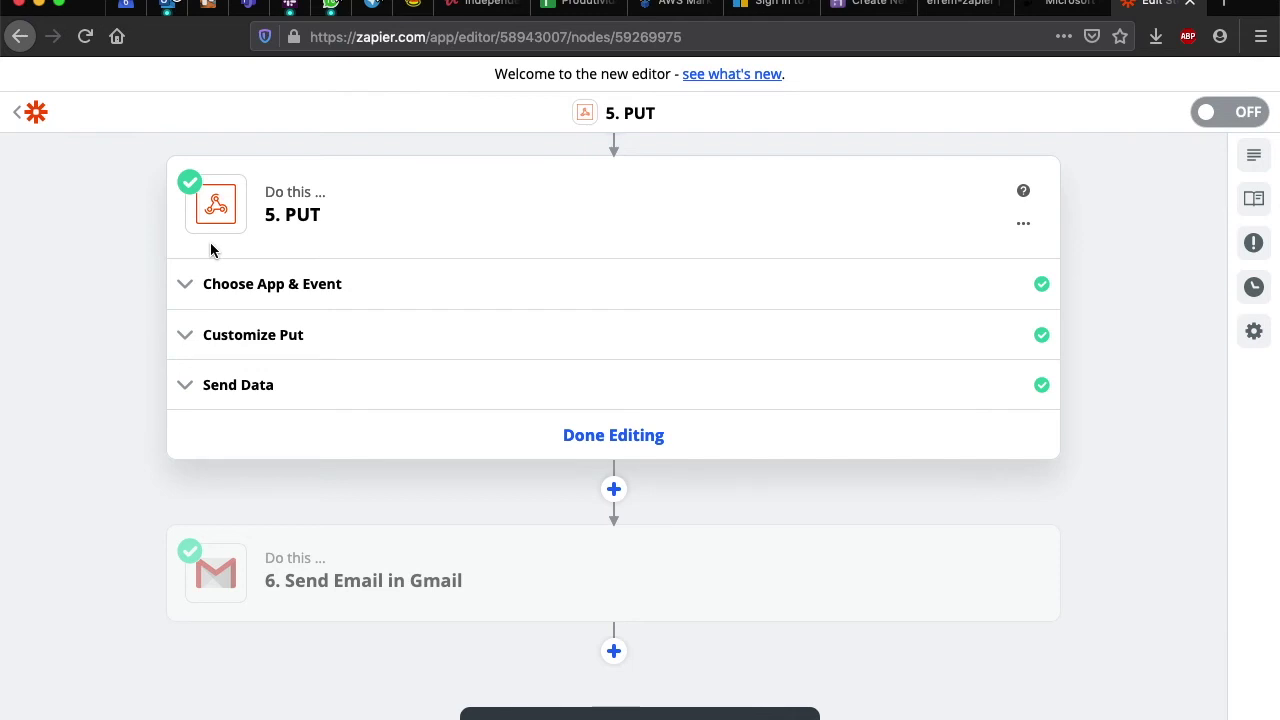
{"action": "left_click", "coordinate": [248, 322]}
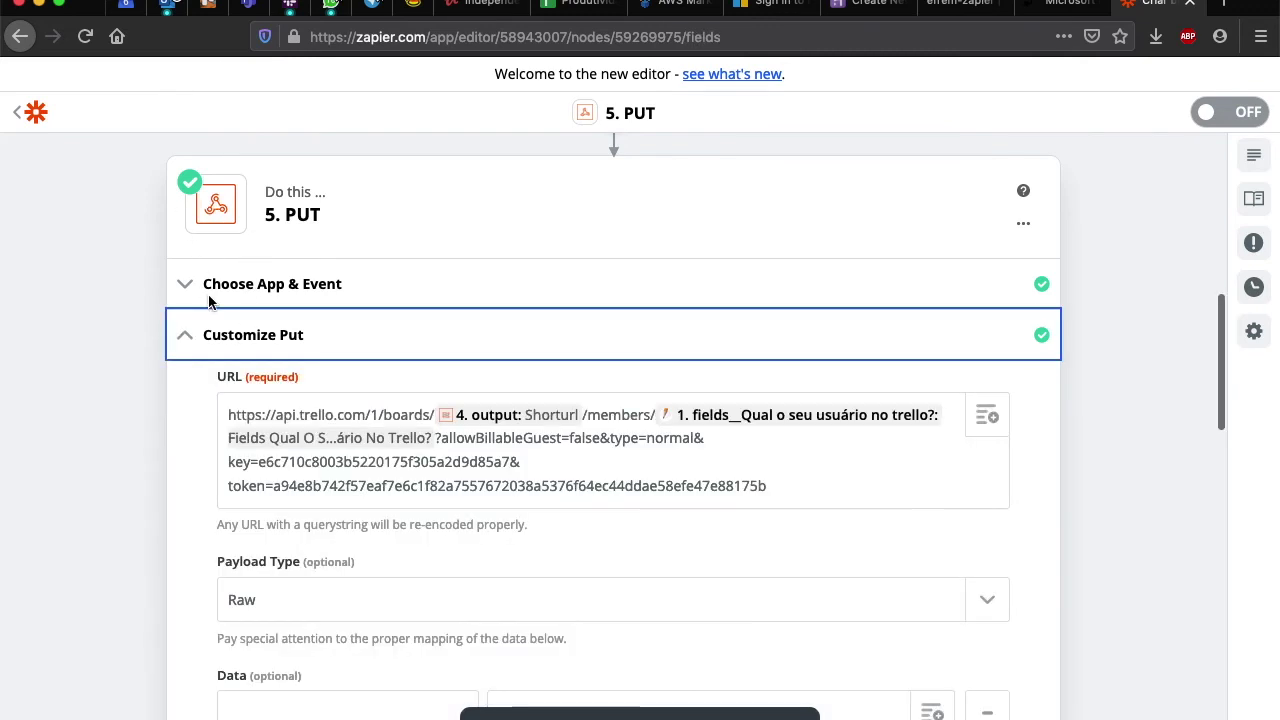
{"action": "left_click", "coordinate": [196, 288]}
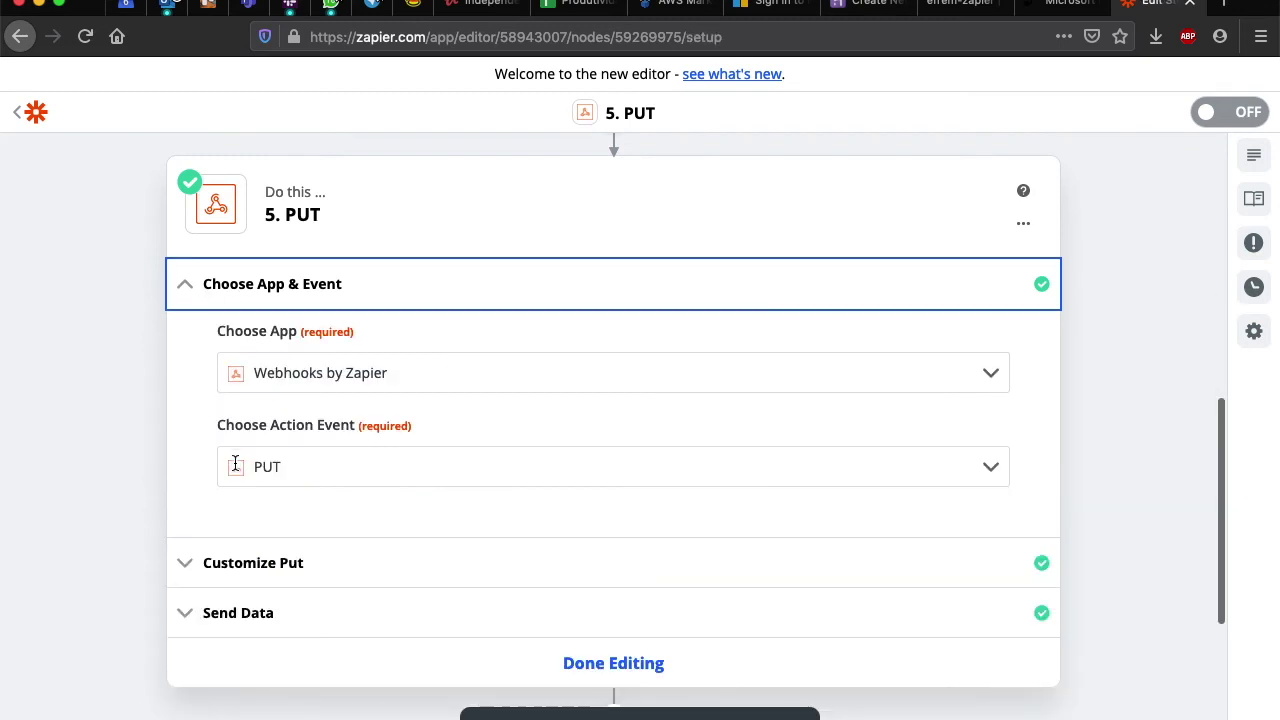
{"action": "left_click", "coordinate": [990, 469]}
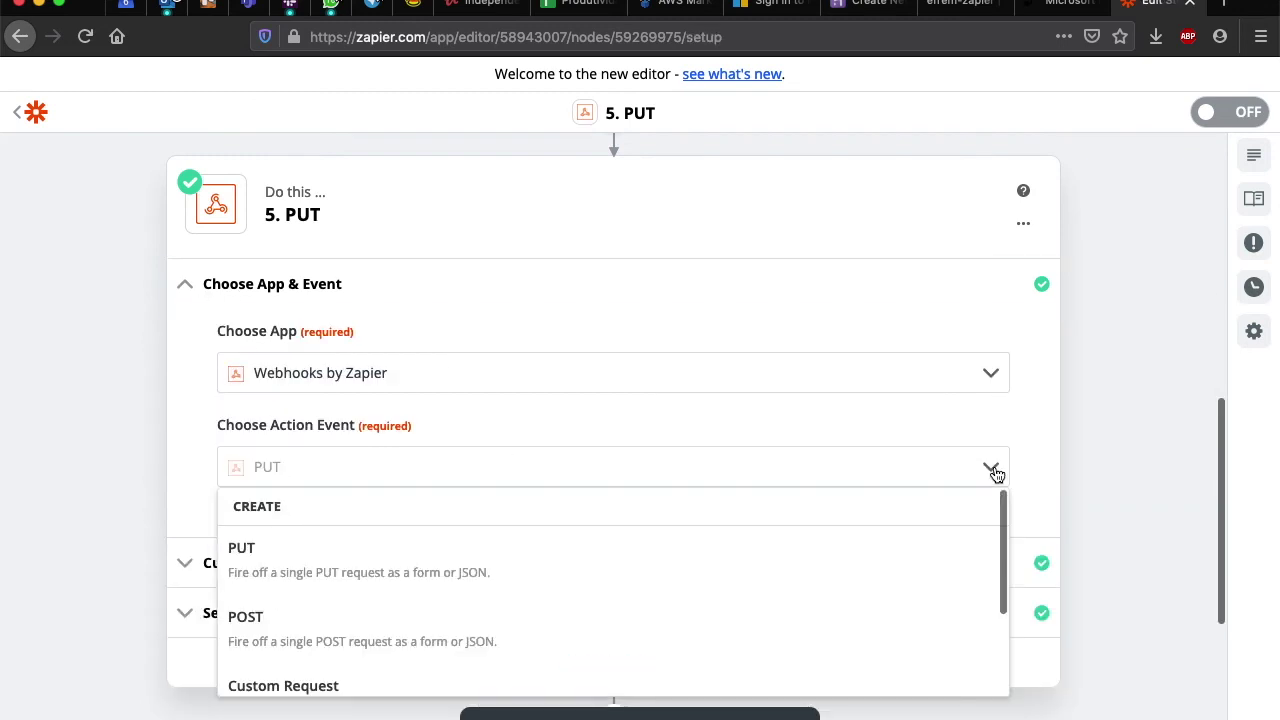
{"action": "scroll", "coordinate": [564, 503], "scroll_direction": "down", "scroll_amount": 3}
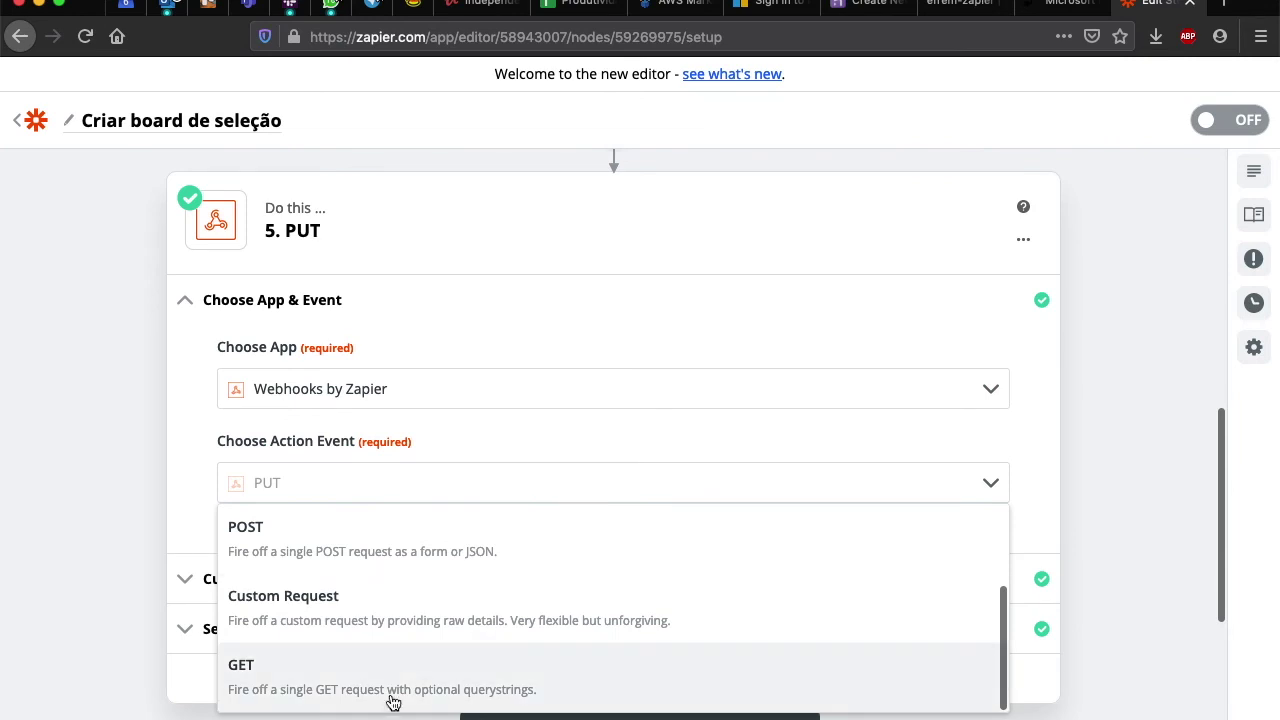
{"action": "scroll", "coordinate": [352, 618], "scroll_direction": "up", "scroll_amount": 3}
{"action": "scroll", "coordinate": [354, 617], "scroll_direction": "down", "scroll_amount": 3}
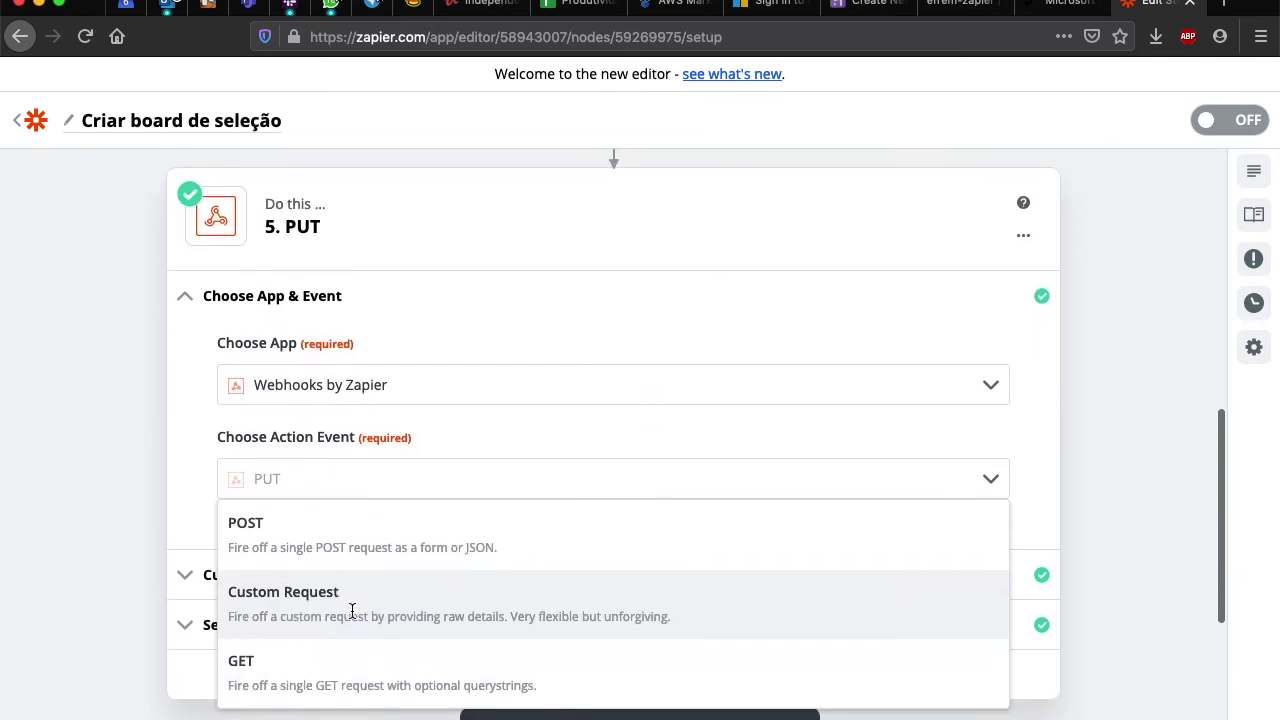
{"action": "scroll", "coordinate": [298, 527], "scroll_direction": "up", "scroll_amount": 3}
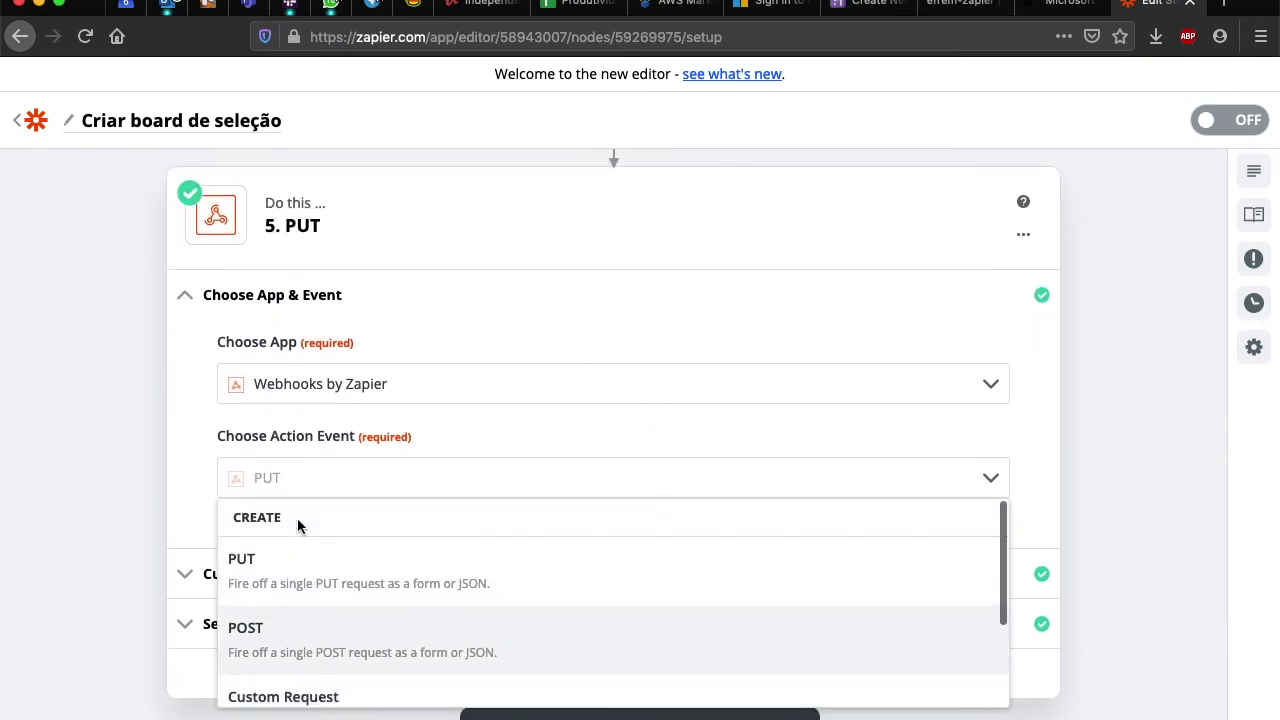
{"action": "scroll", "coordinate": [297, 525], "scroll_direction": "down", "scroll_amount": 3}
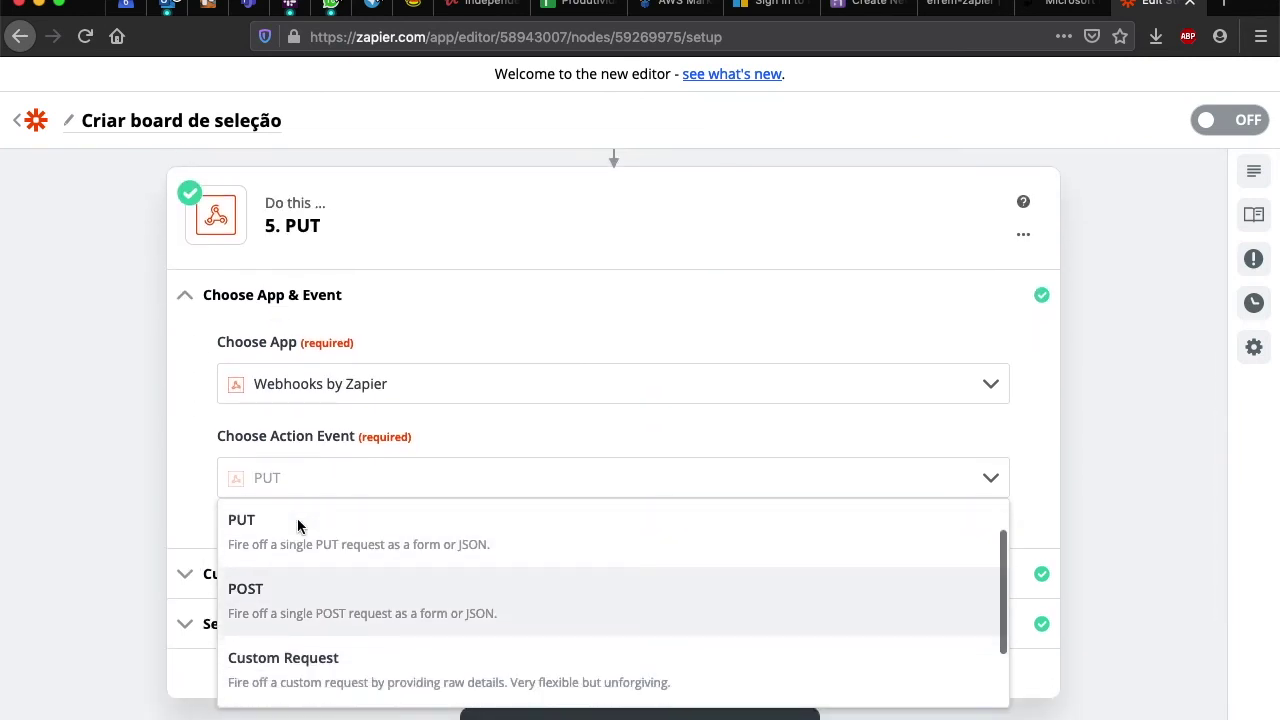
{"action": "left_click", "coordinate": [141, 479]}
Step: Examine the PUT step's Trello API URL, payload type, data and remaining request settings under Customize Put
{"action": "left_click", "coordinate": [270, 573]}
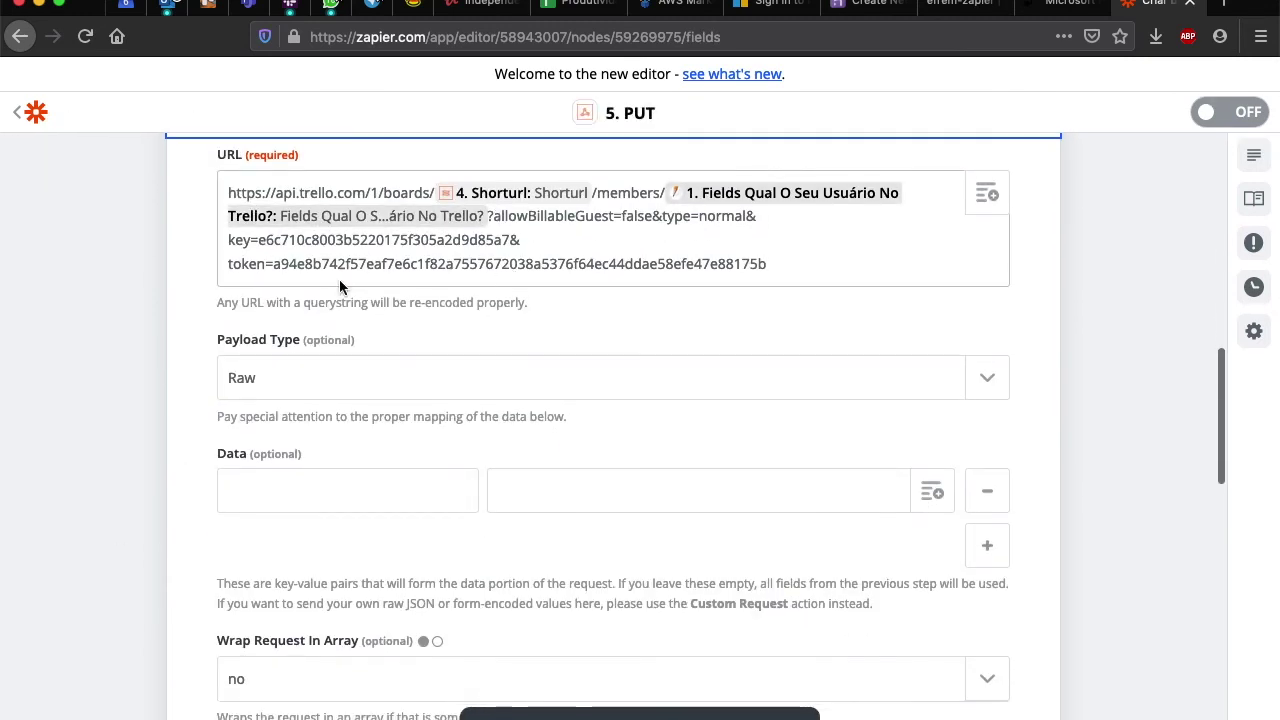
{"action": "double_click", "coordinate": [285, 194]}
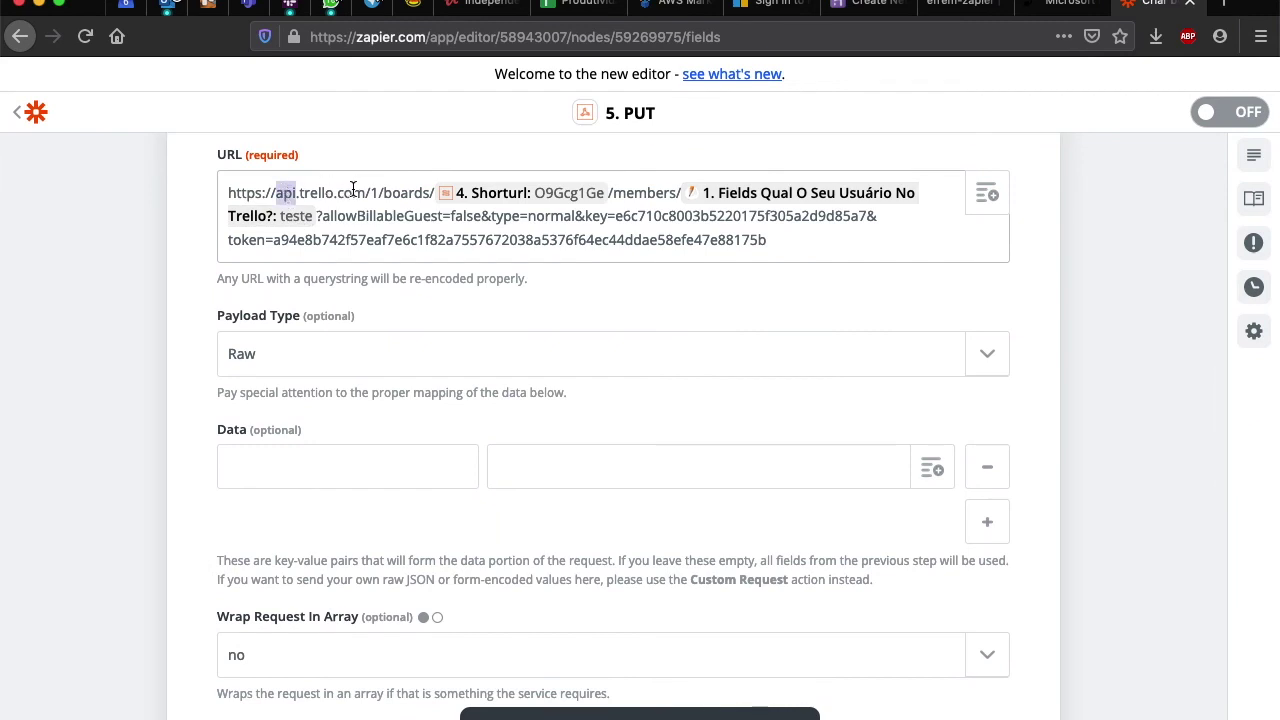
{"action": "double_click", "coordinate": [406, 193]}
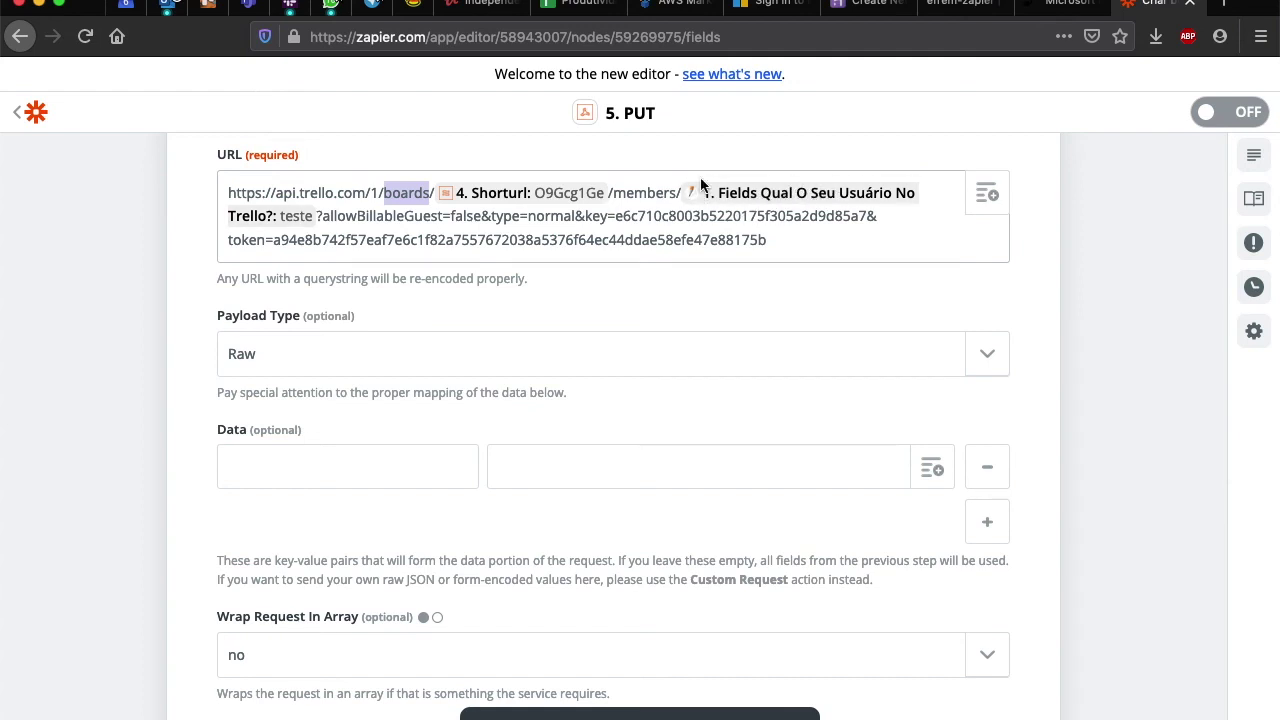
{"action": "left_click", "coordinate": [85, 292]}
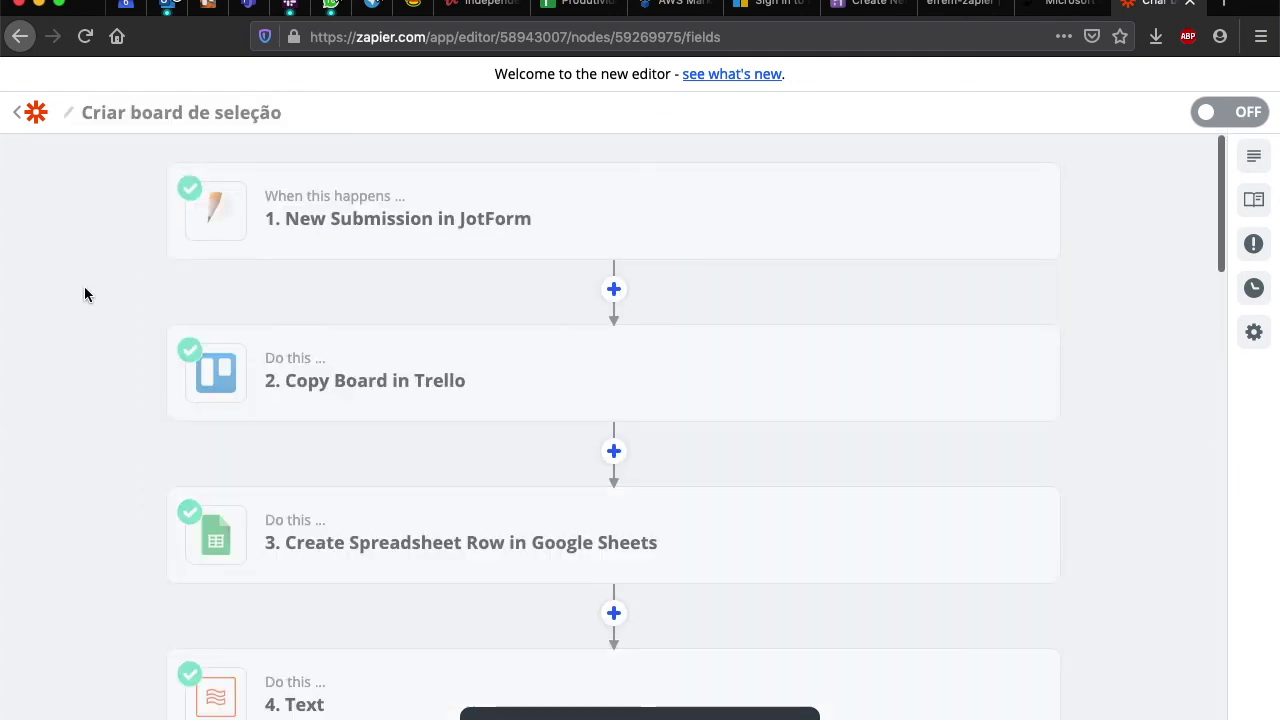
{"action": "scroll", "coordinate": [217, 240], "scroll_direction": "down", "scroll_amount": 1}
{"action": "scroll", "coordinate": [217, 240], "scroll_direction": "down", "scroll_amount": 10}
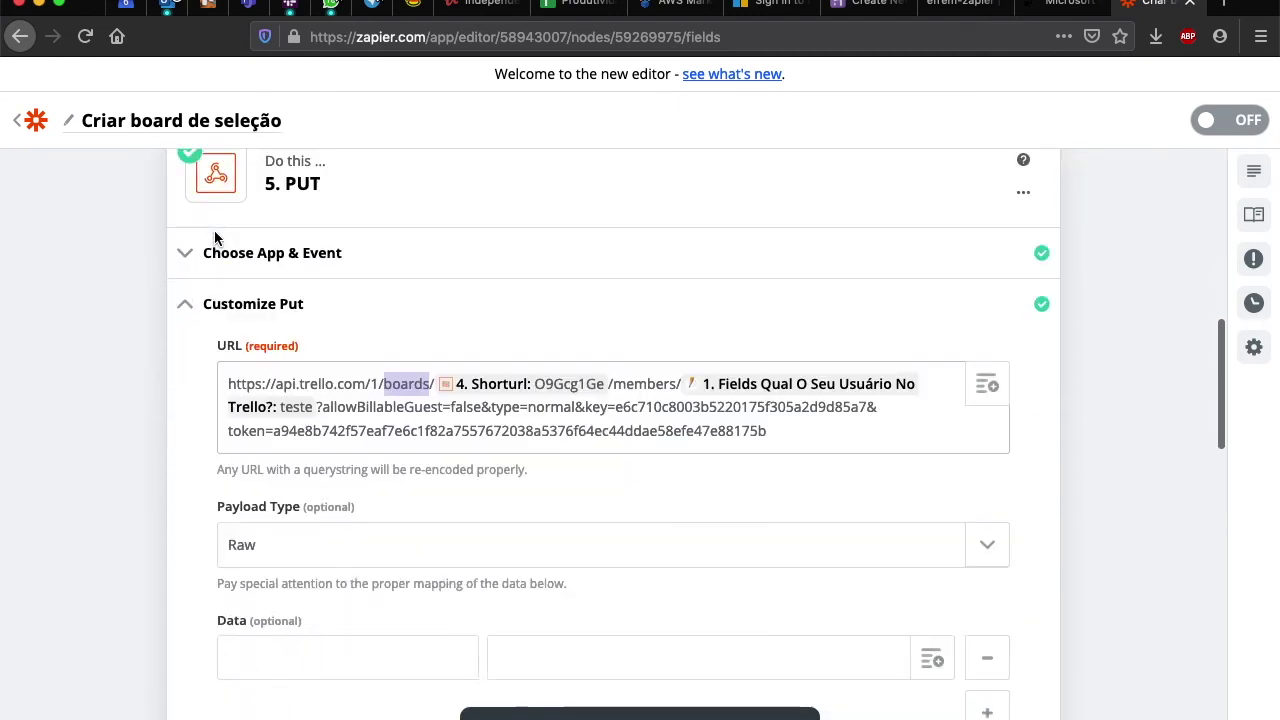
{"action": "scroll", "coordinate": [214, 232], "scroll_direction": "up", "scroll_amount": 3}
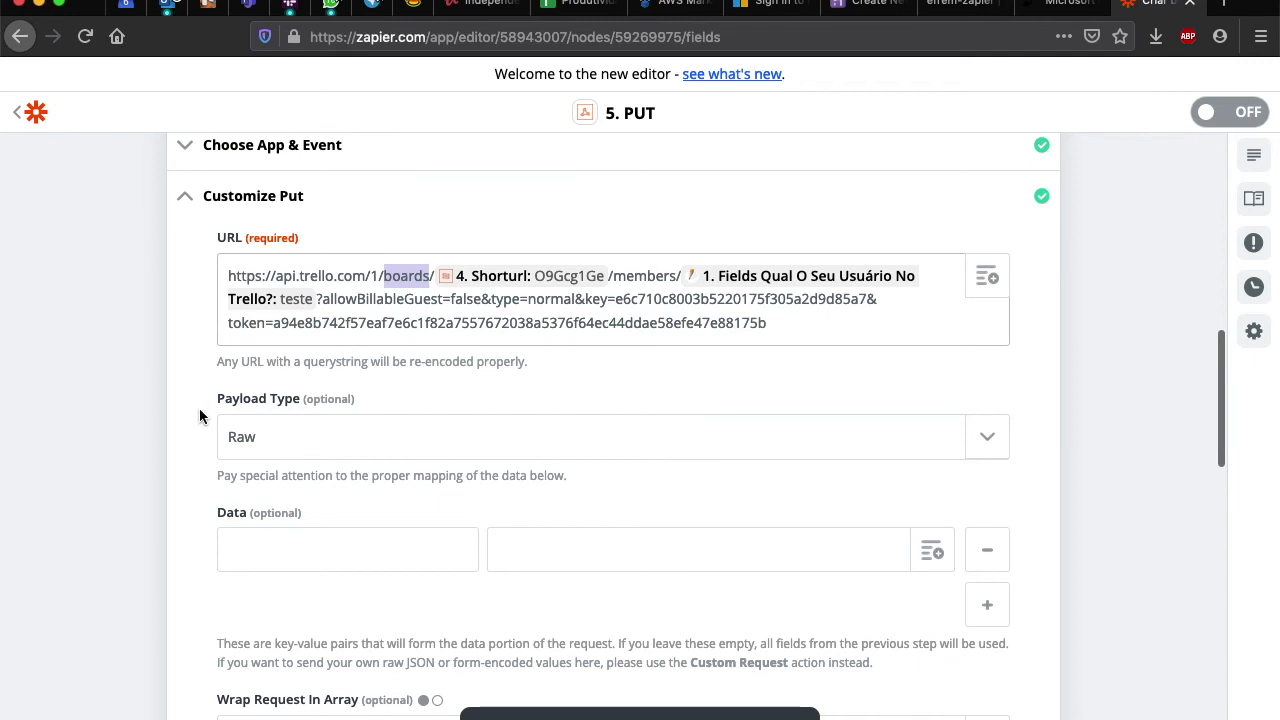
{"action": "scroll", "coordinate": [113, 453], "scroll_direction": "down", "scroll_amount": 5}
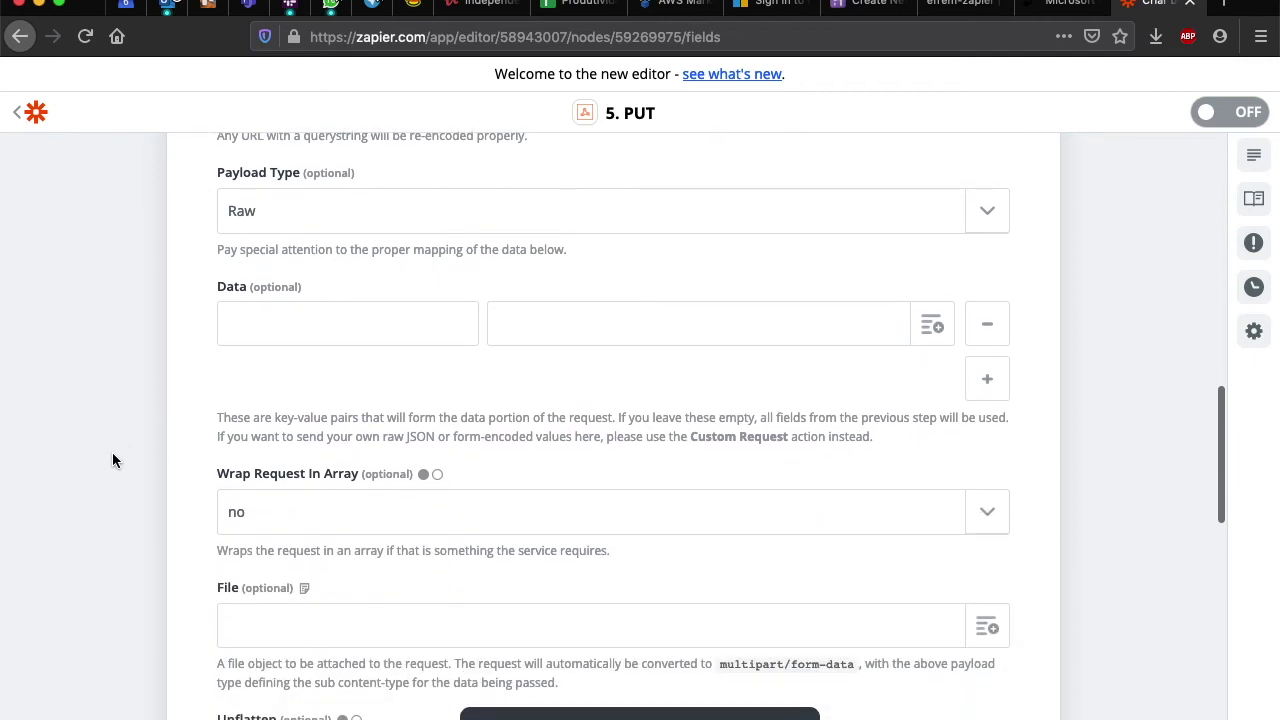
{"action": "scroll", "coordinate": [112, 460], "scroll_direction": "down", "scroll_amount": 10}
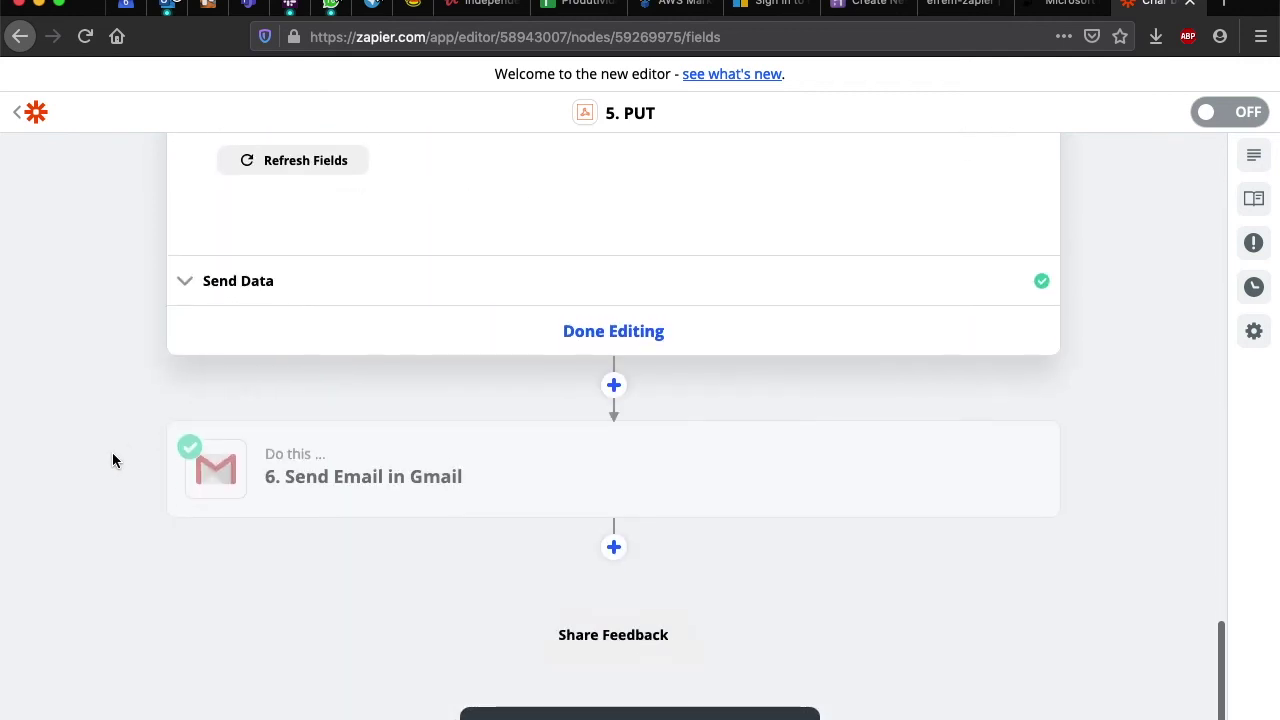
Step: Open the Send Email in Gmail step and examine its recipient, sender, reply-to, subject and body settings under Customize Email
{"action": "left_click", "coordinate": [290, 466]}
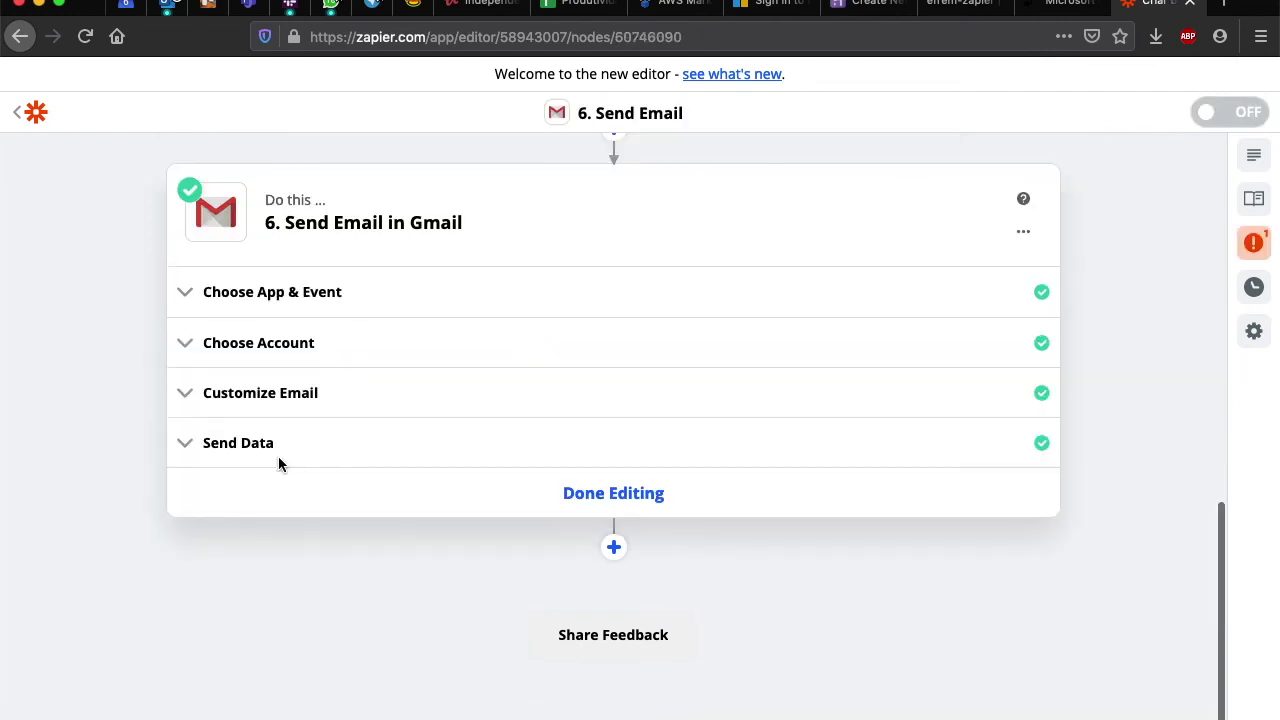
{"action": "left_click", "coordinate": [254, 400]}
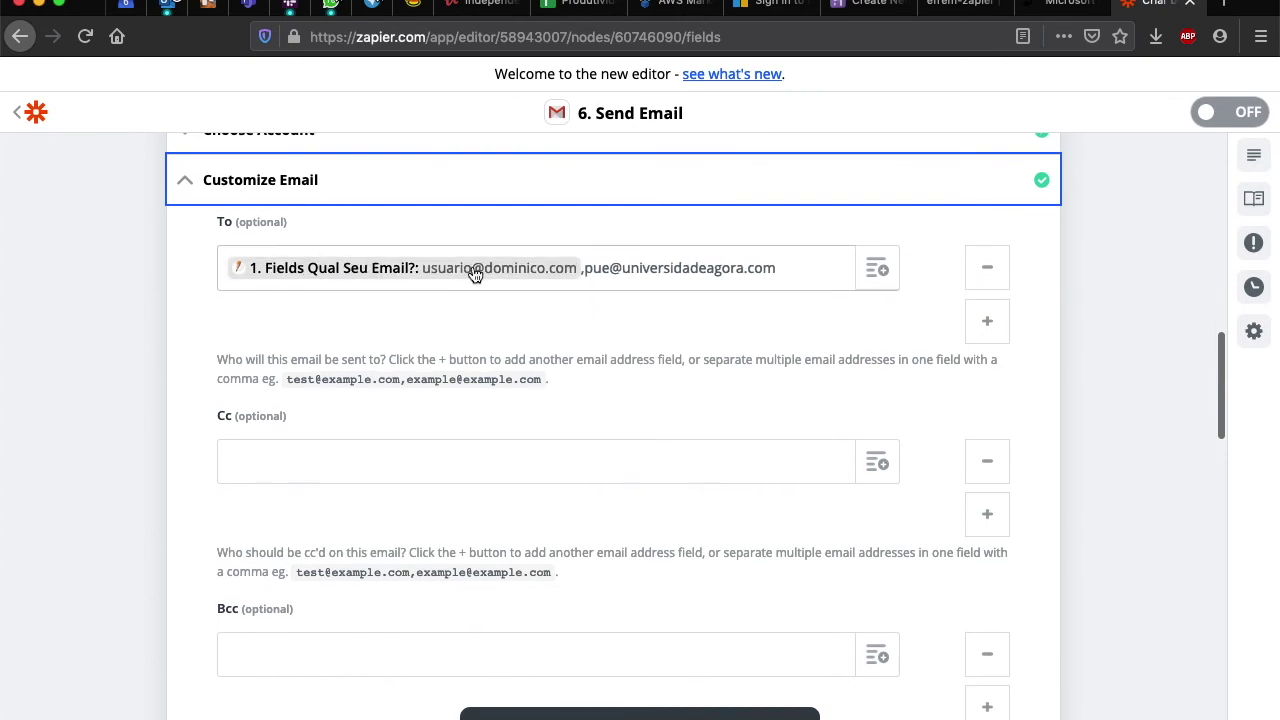
{"action": "scroll", "coordinate": [75, 431], "scroll_direction": "down", "scroll_amount": 10}
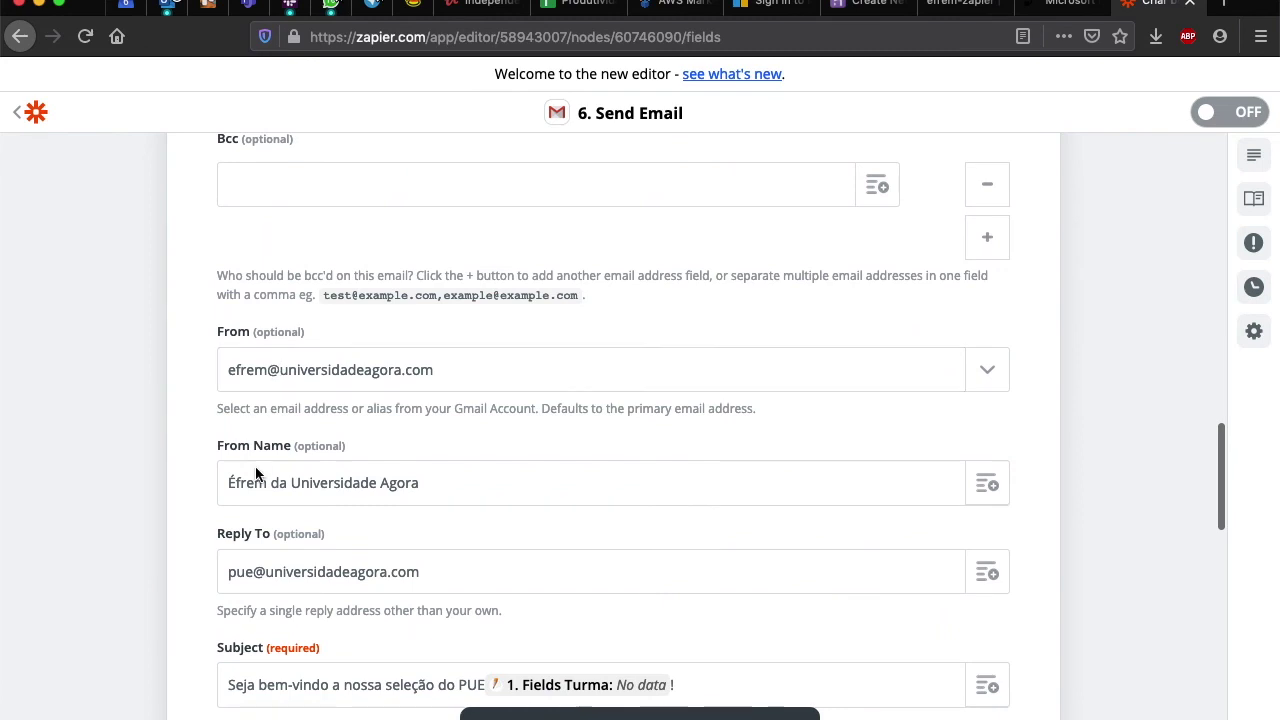
{"action": "scroll", "coordinate": [279, 474], "scroll_direction": "down", "scroll_amount": 5}
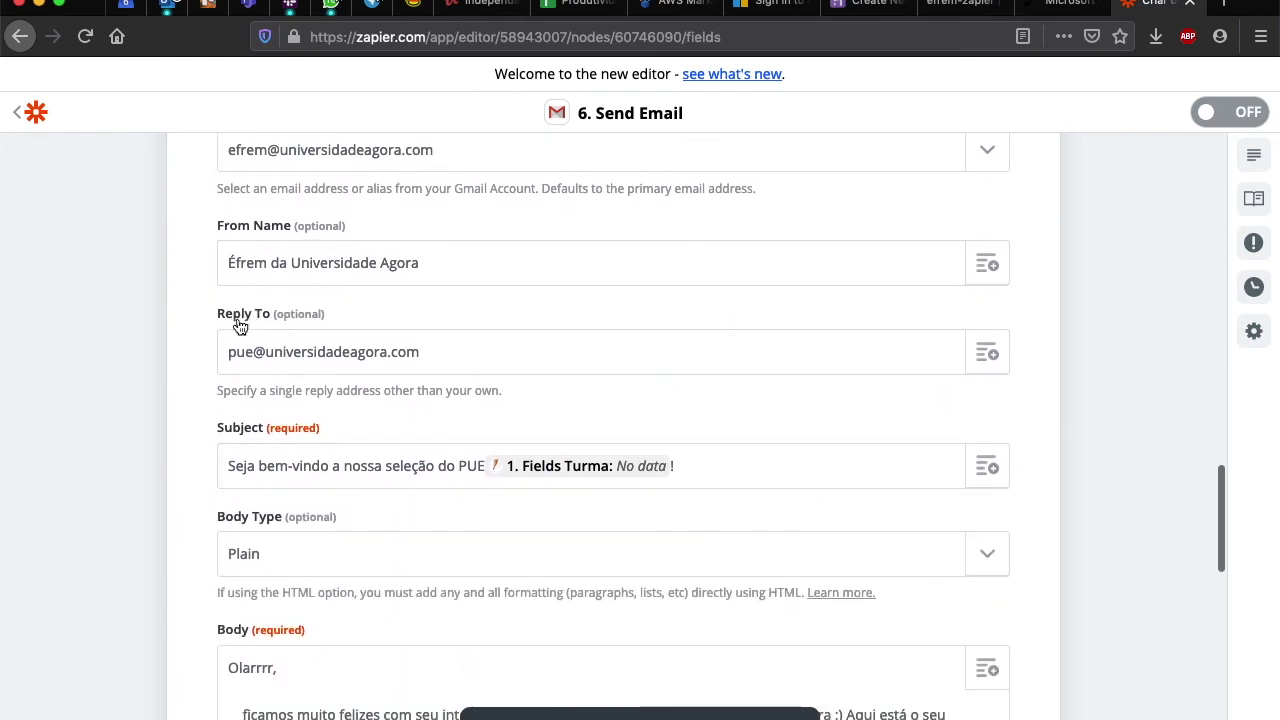
{"action": "scroll", "coordinate": [156, 431], "scroll_direction": "down", "scroll_amount": 4}
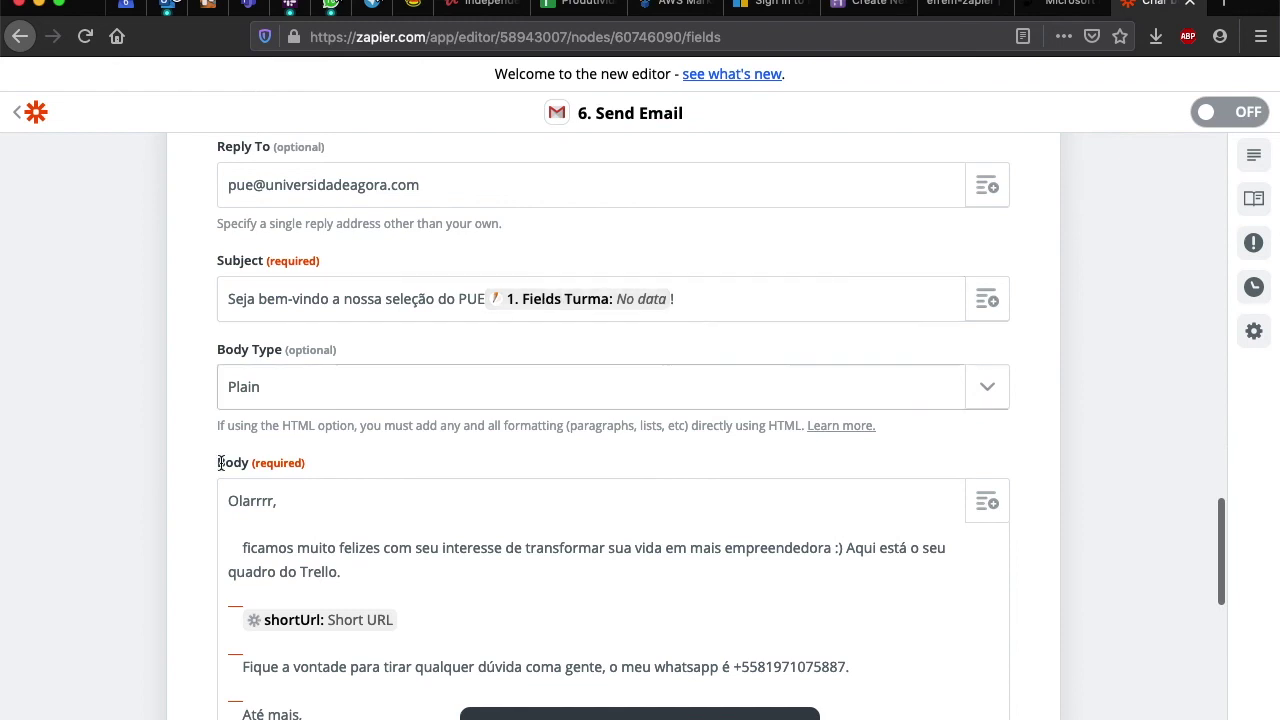
{"action": "scroll", "coordinate": [200, 470], "scroll_direction": "down", "scroll_amount": 3}
{"action": "scroll", "coordinate": [216, 448], "scroll_direction": "down", "scroll_amount": 3}
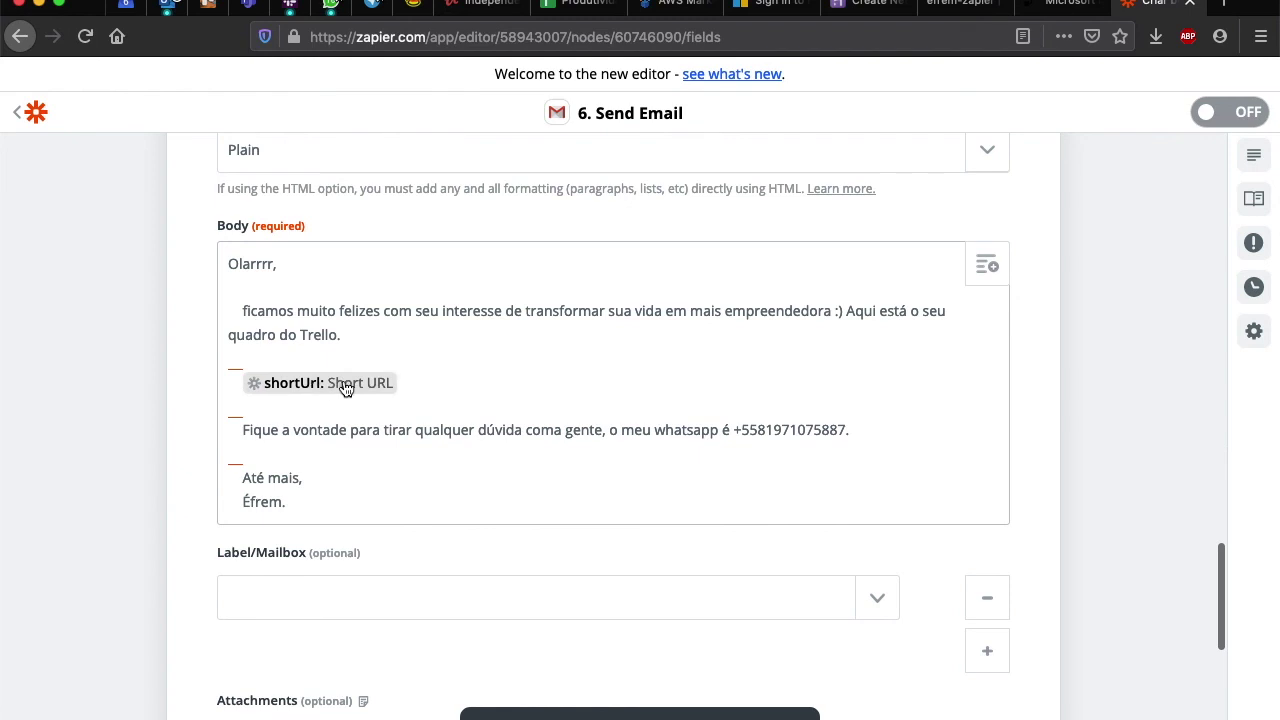
{"action": "scroll", "coordinate": [346, 397], "scroll_direction": "down", "scroll_amount": 1}
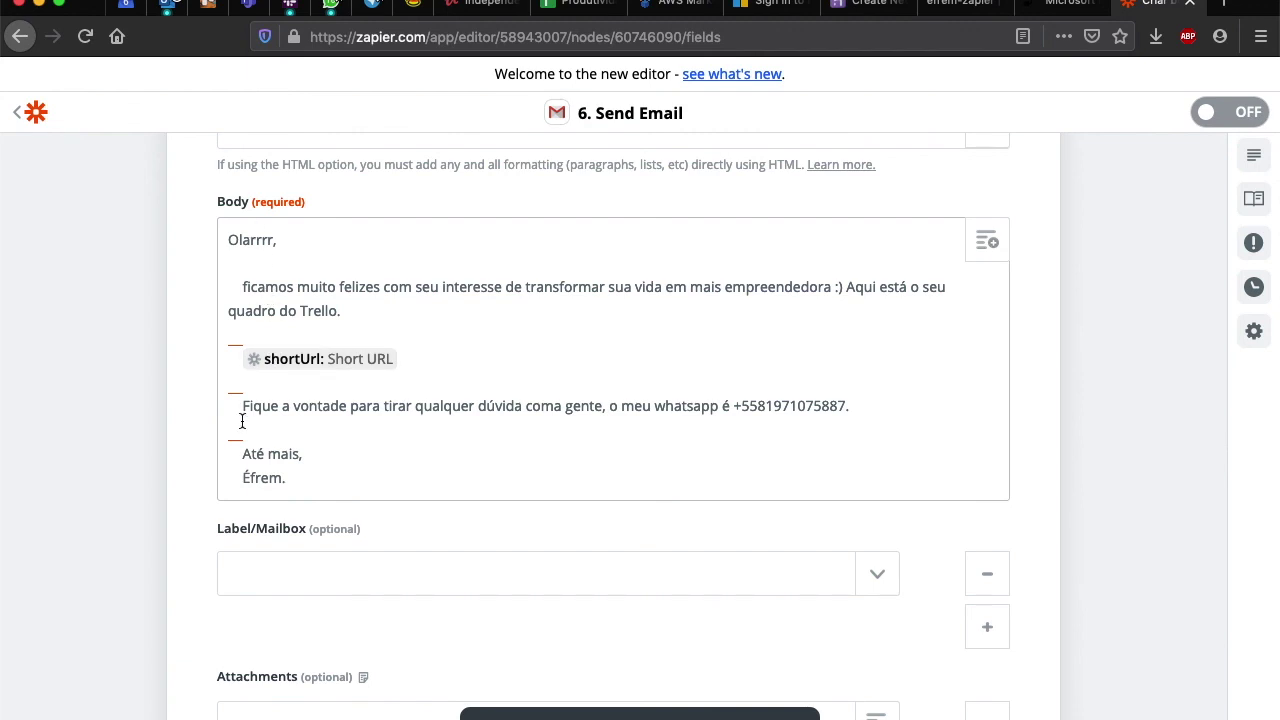
Step: Browse the Copy Board fields available for insertion into the email's Body, leaving the text as it is
{"action": "left_click", "coordinate": [987, 241]}
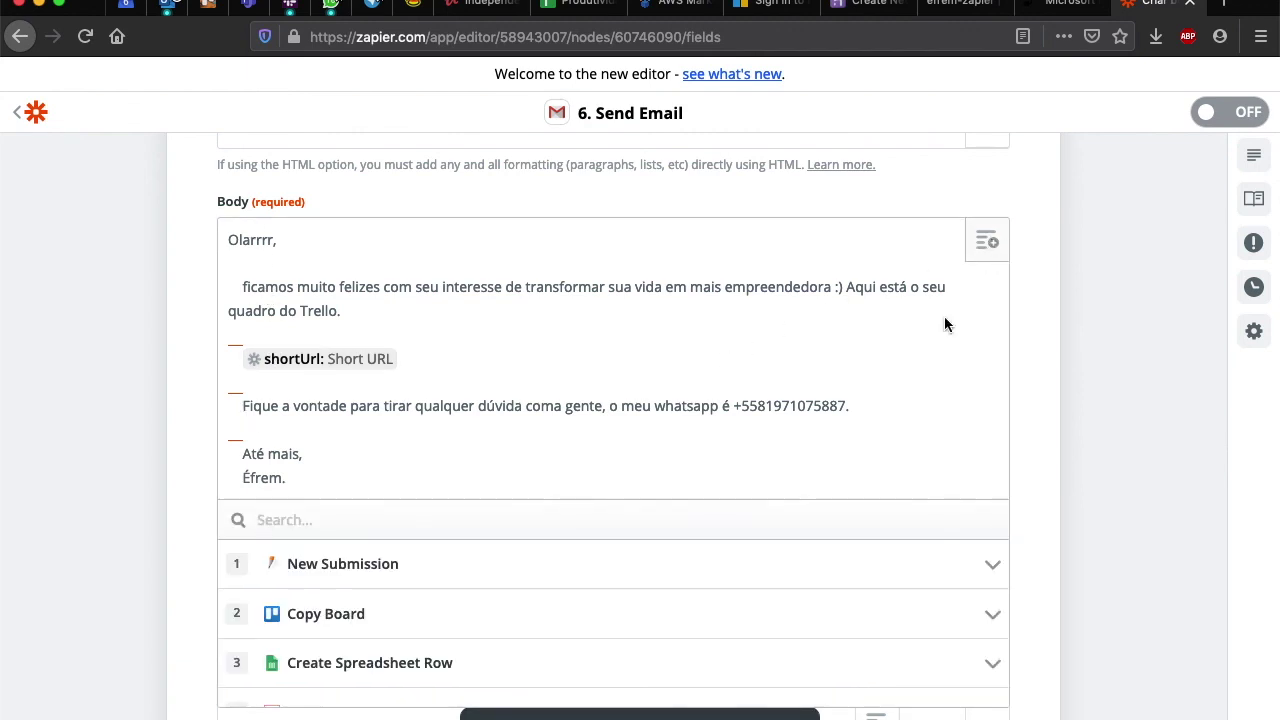
{"action": "scroll", "coordinate": [656, 623], "scroll_direction": "down", "scroll_amount": 3}
{"action": "scroll", "coordinate": [656, 623], "scroll_direction": "up", "scroll_amount": 3}
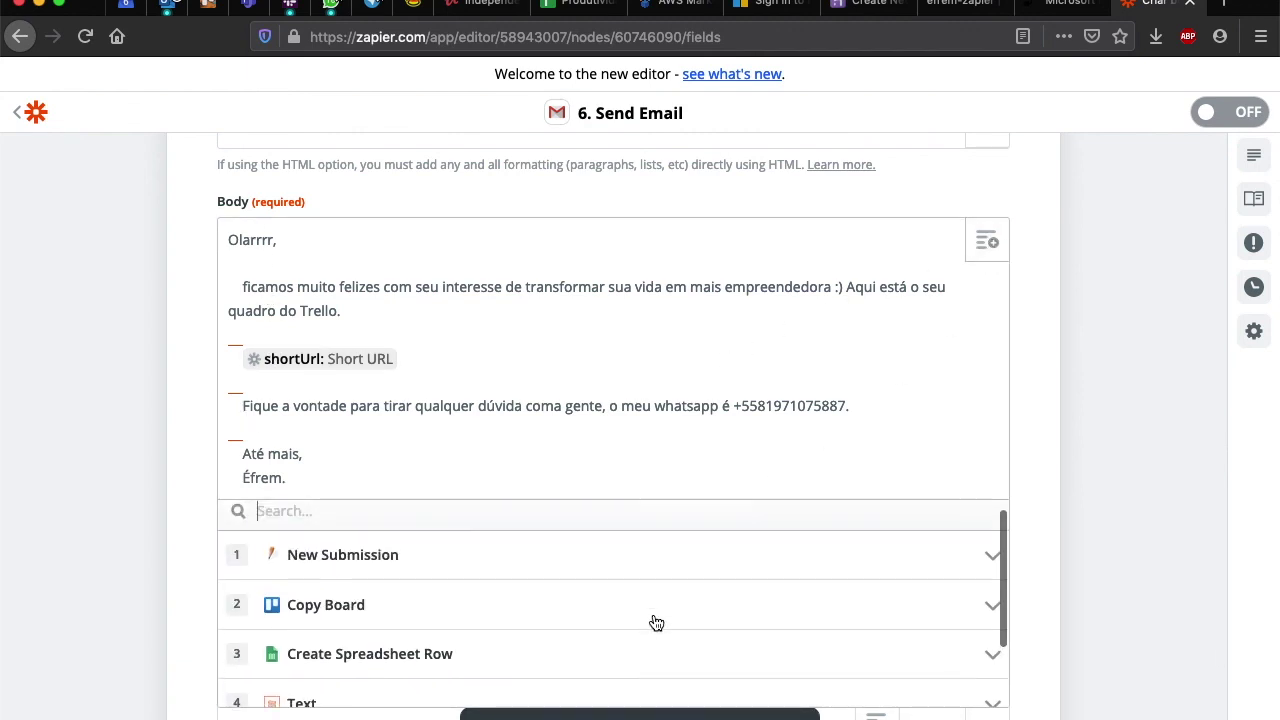
{"action": "left_click", "coordinate": [652, 622]}
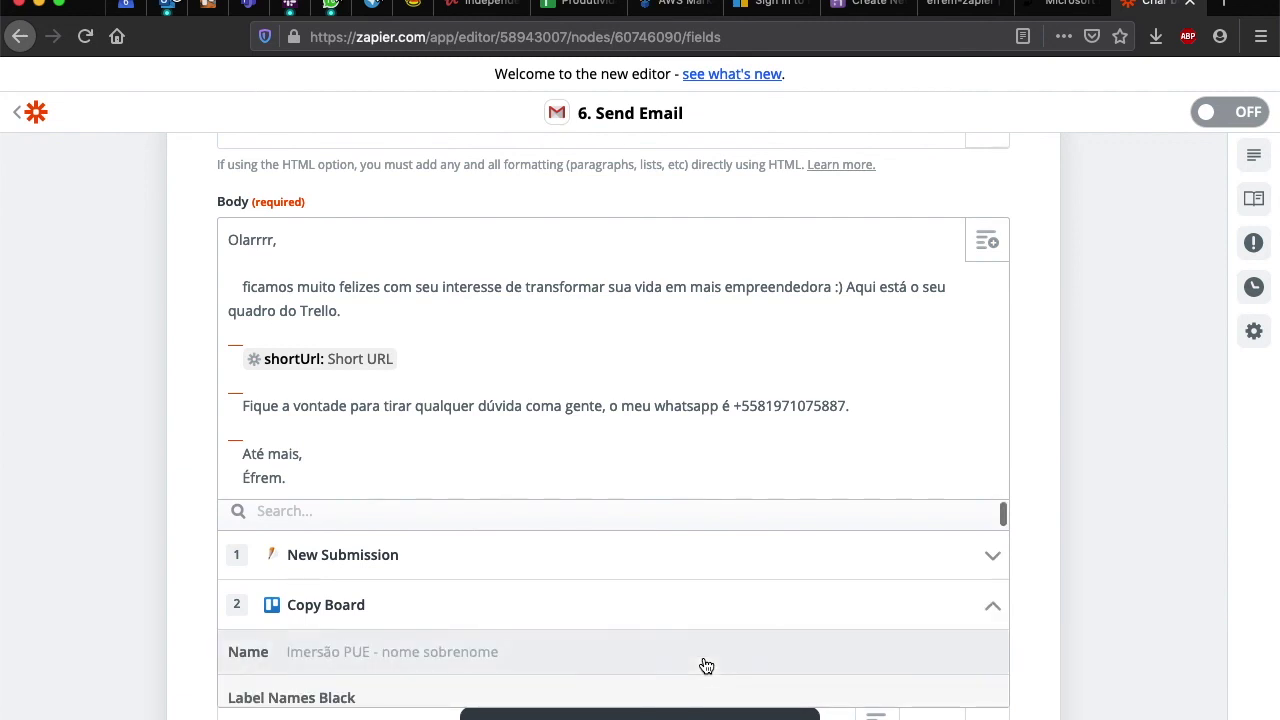
{"action": "scroll", "coordinate": [703, 666], "scroll_direction": "down", "scroll_amount": 3}
{"action": "scroll", "coordinate": [706, 666], "scroll_direction": "down", "scroll_amount": 10}
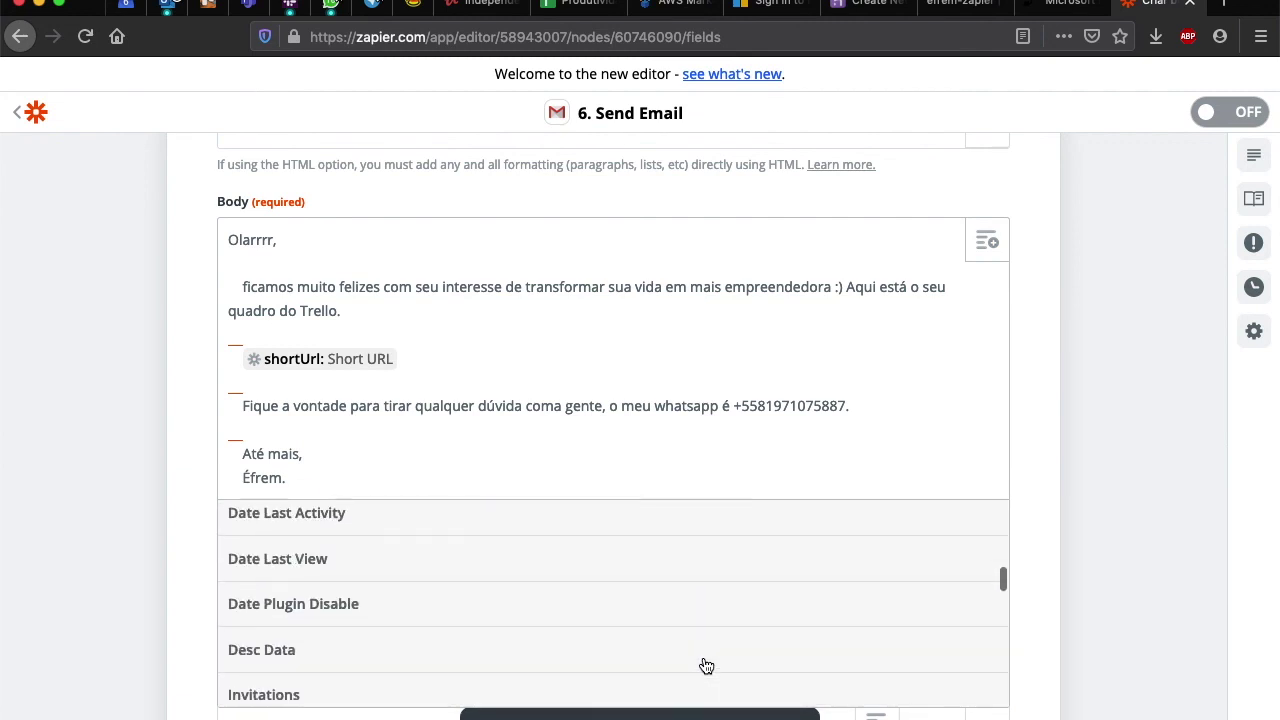
{"action": "left_click", "coordinate": [136, 601]}
Step: Check the Send Email step's remaining fields and review the Zap's sequence from the JotForm trigger through its first actions
{"action": "scroll", "coordinate": [136, 601], "scroll_direction": "down", "scroll_amount": 5}
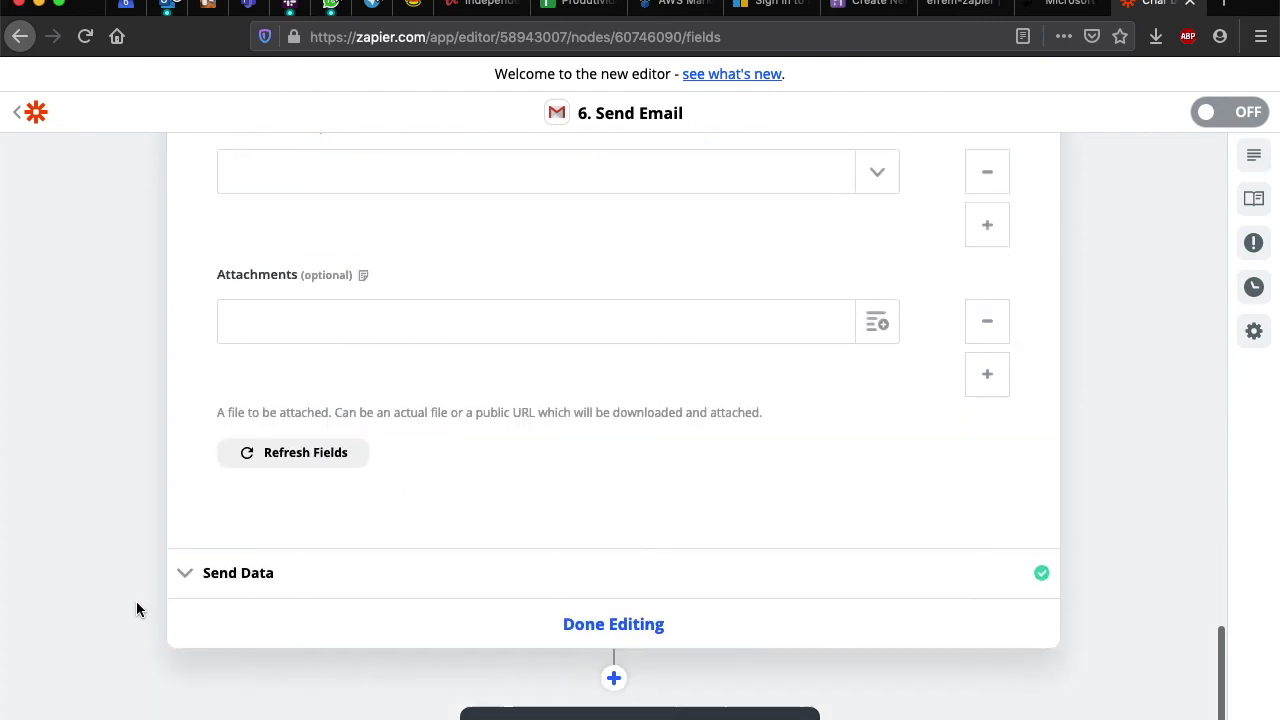
{"action": "scroll", "coordinate": [136, 601], "scroll_direction": "up", "scroll_amount": 15}
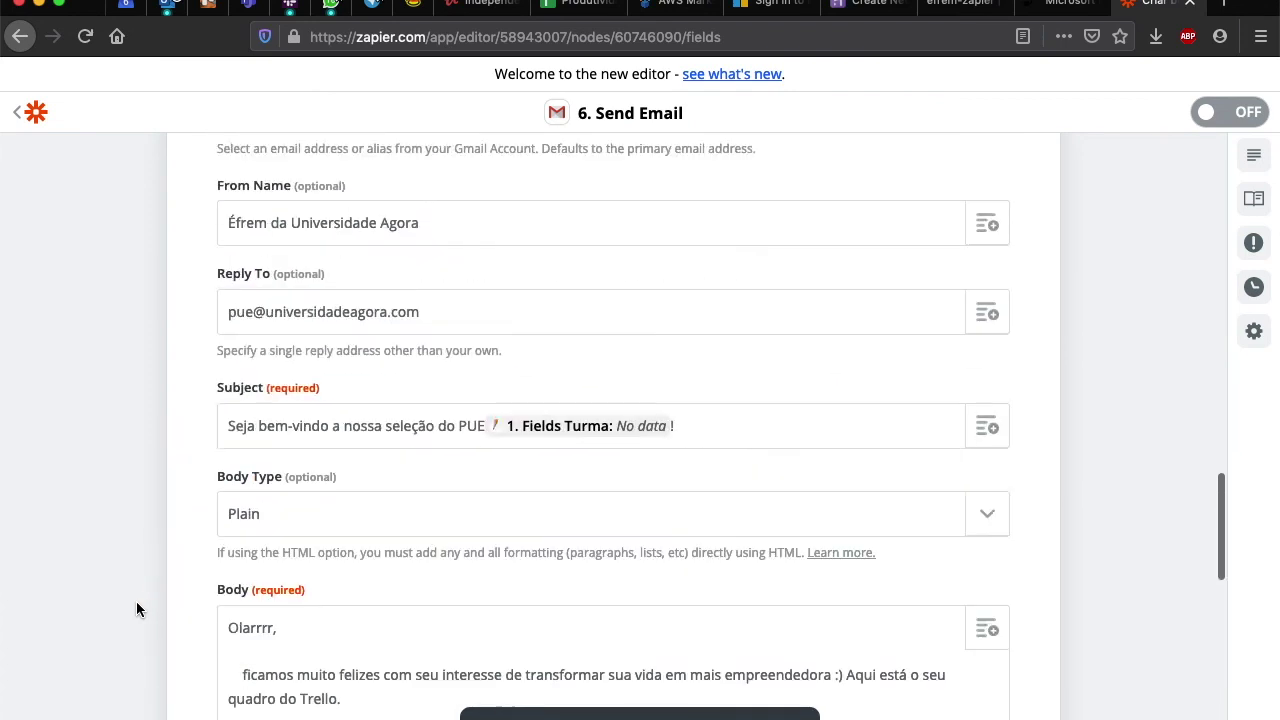
{"action": "scroll", "coordinate": [136, 608], "scroll_direction": "up", "scroll_amount": 2}
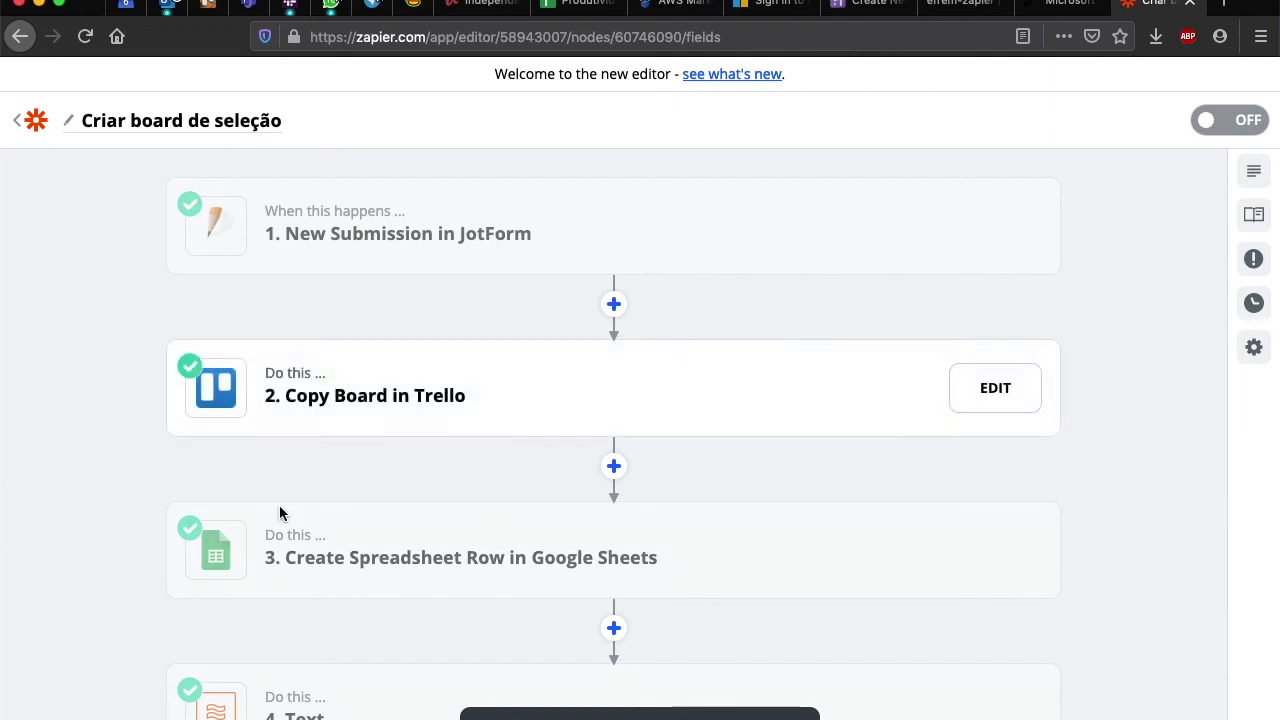
{"action": "scroll", "coordinate": [281, 512], "scroll_direction": "down", "scroll_amount": 1}
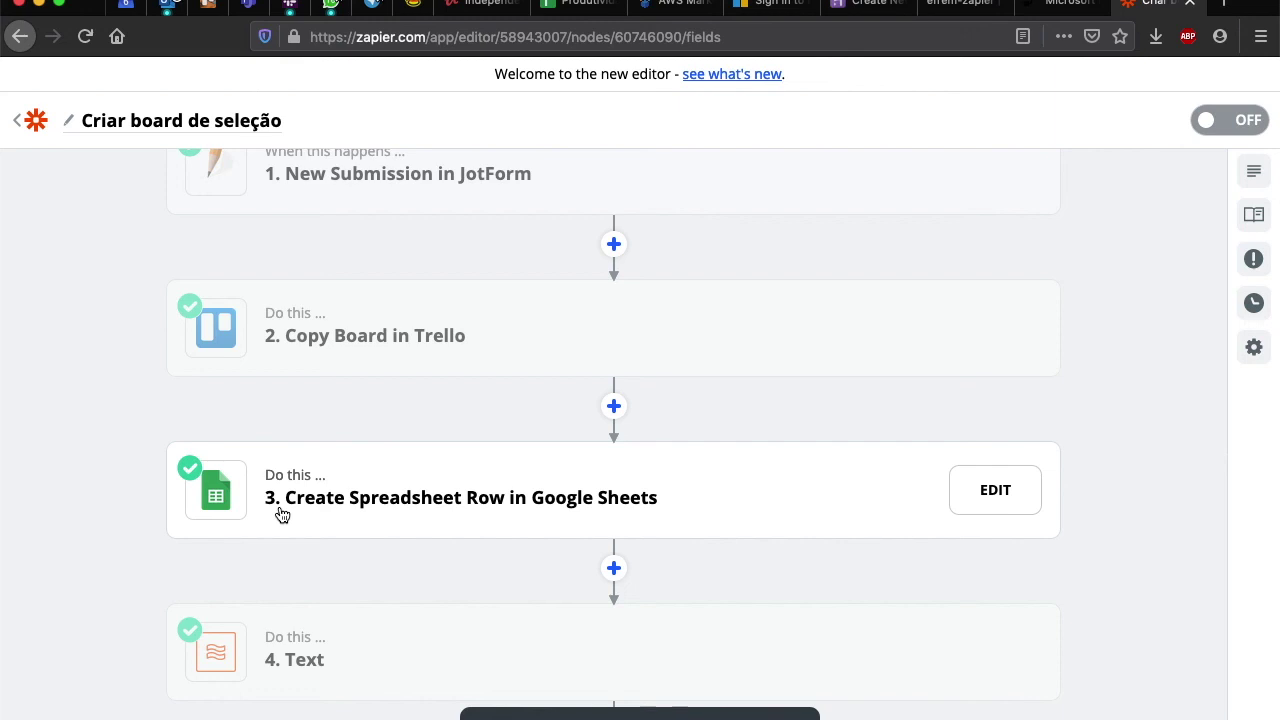
{"action": "scroll", "coordinate": [282, 514], "scroll_direction": "up", "scroll_amount": 2}
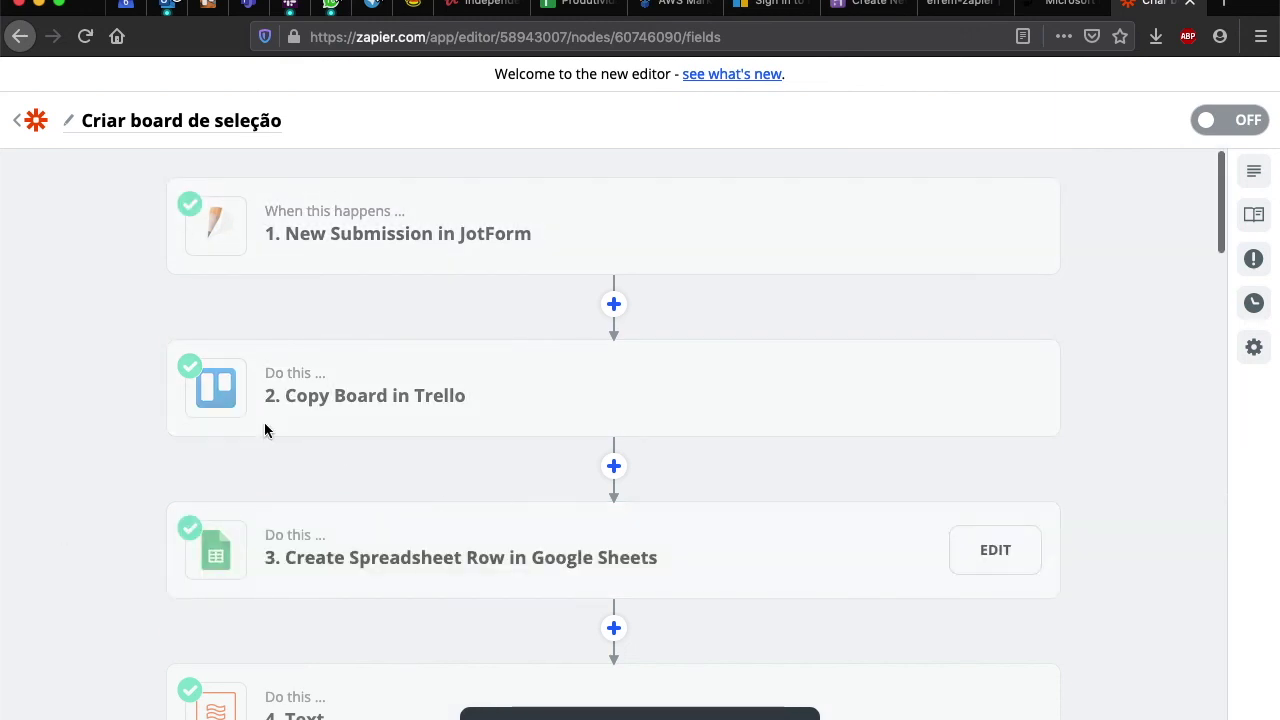